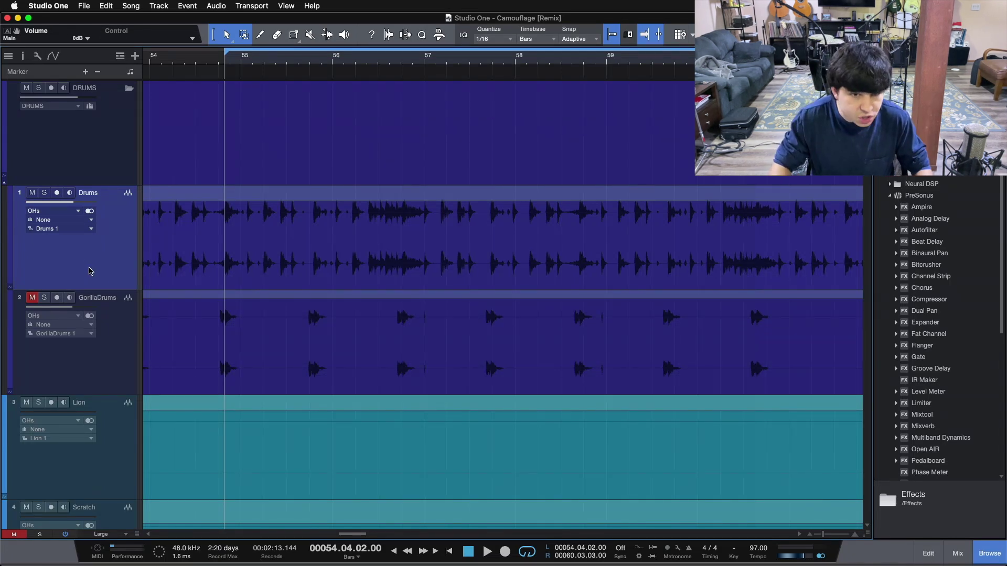
Step: Return the playhead to the song start and shift the timeline view slightly earlier
scroll(337, 344, "down", 20)
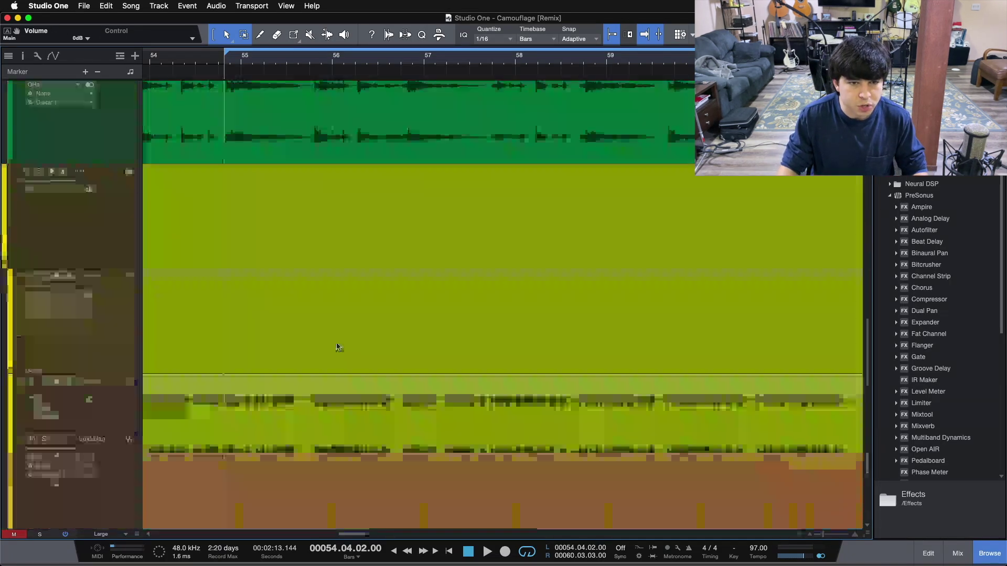
scroll(337, 347, "up", 20)
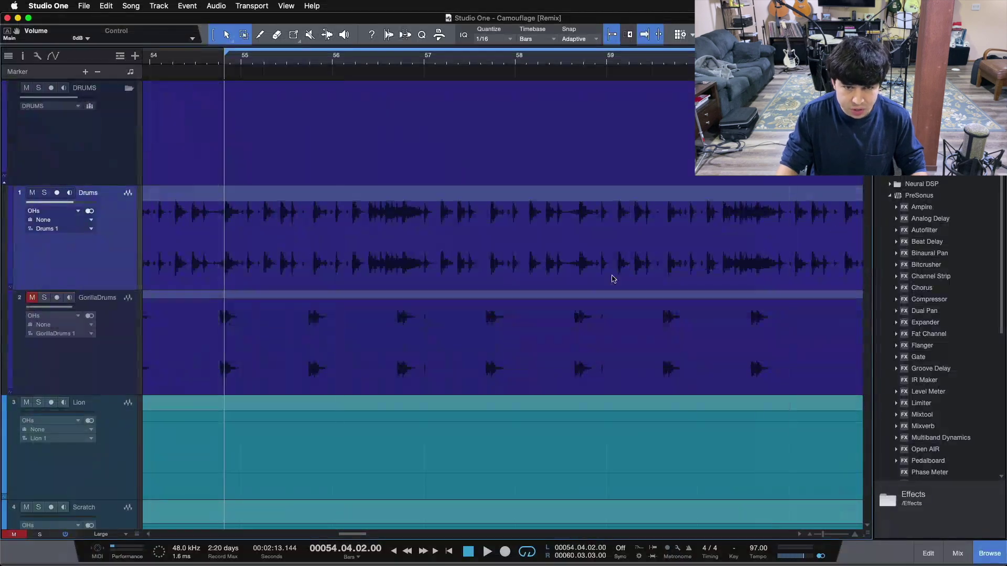
key("Home")
scroll(612, 278, "down", 15)
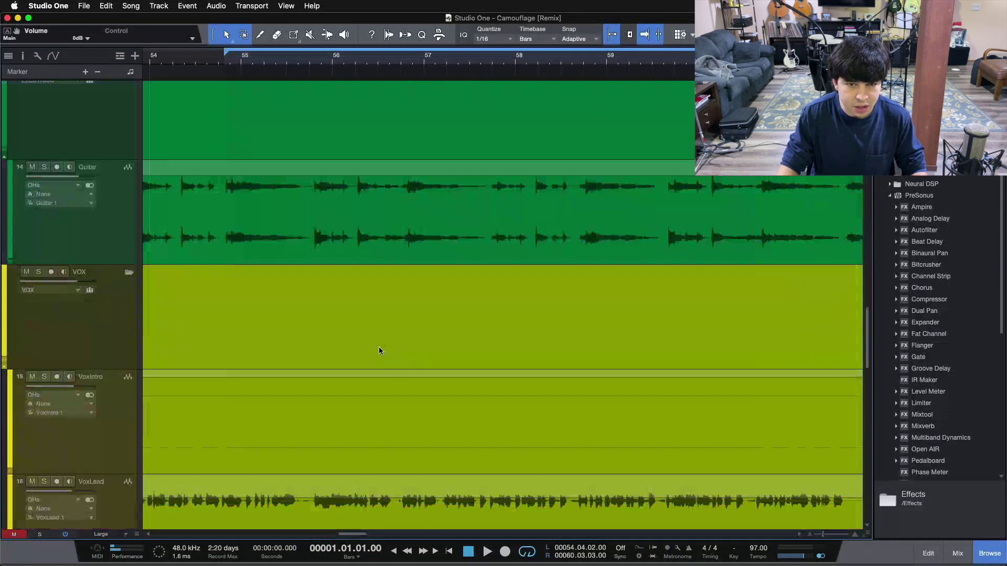
scroll(379, 350, "up", 15)
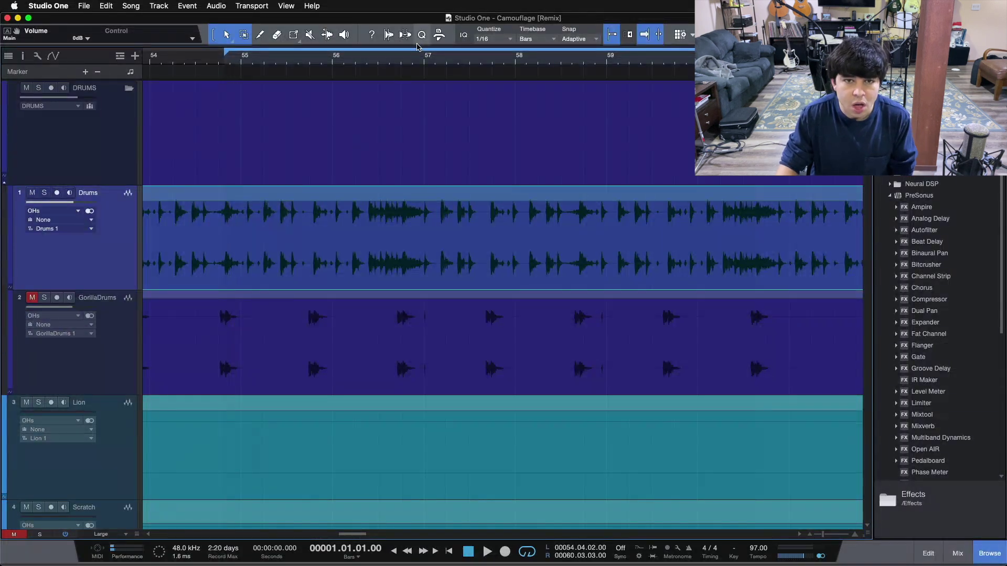
left_click_drag(424, 59, 434, 61)
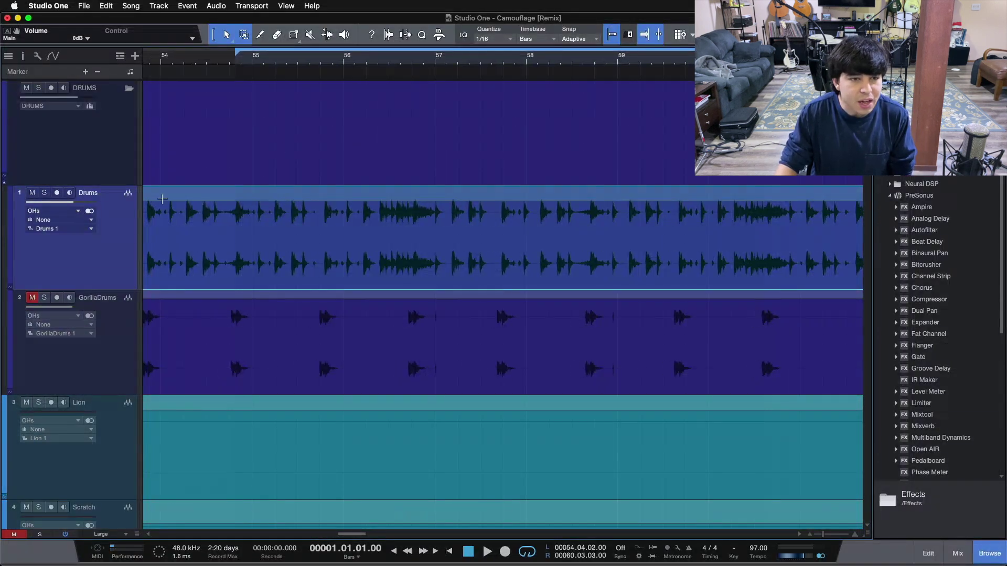
Step: Briefly show and hide the mixing console, then play the loop and stop it
key("F3")
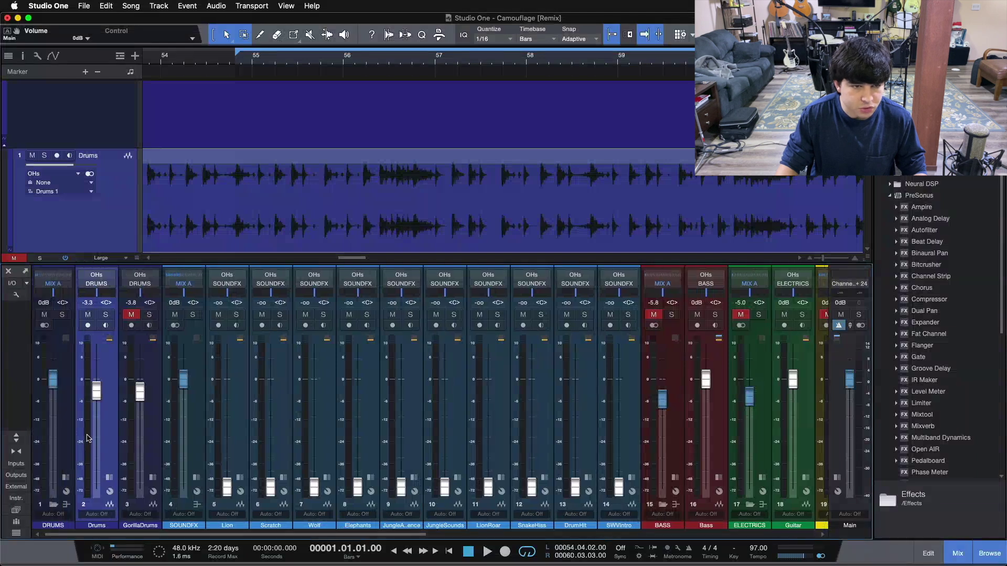
key("F3")
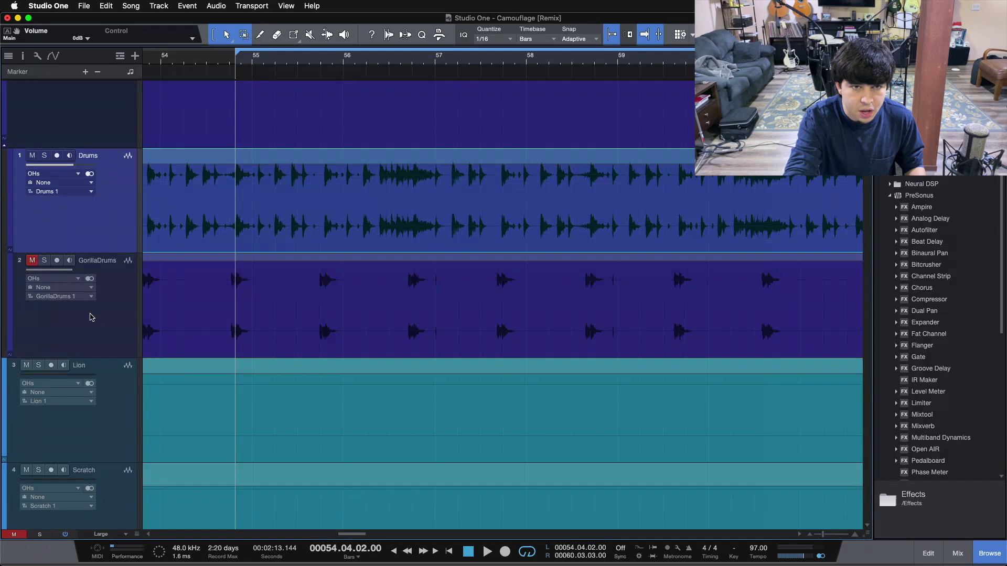
key("space")
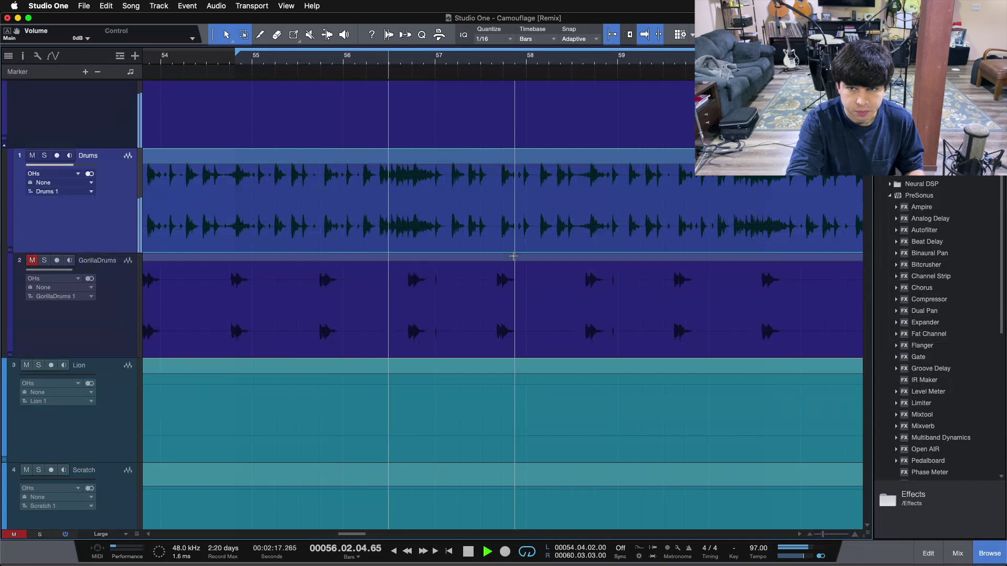
key("space")
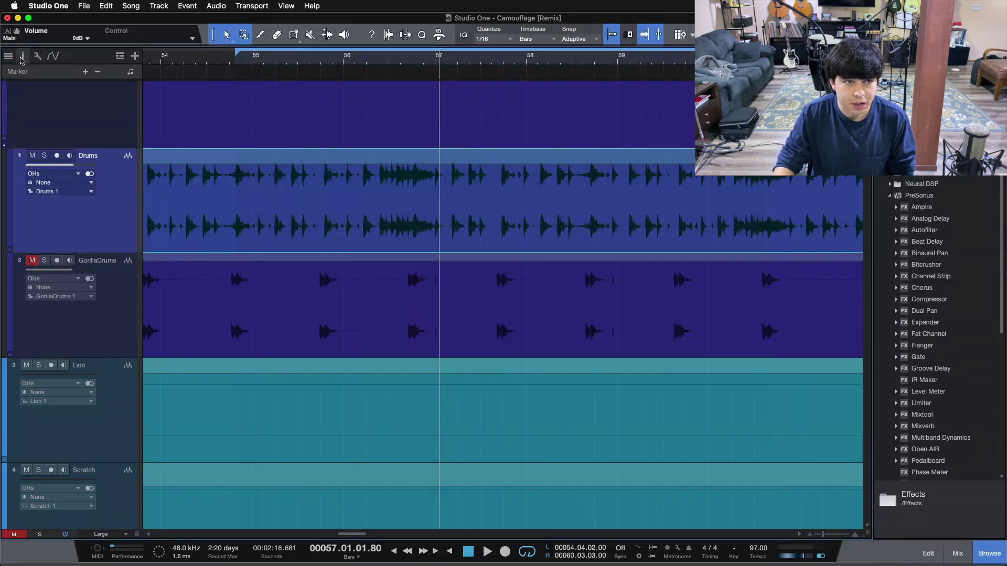
Step: Show the Drums track details and select the Drums event
left_click(21, 57)
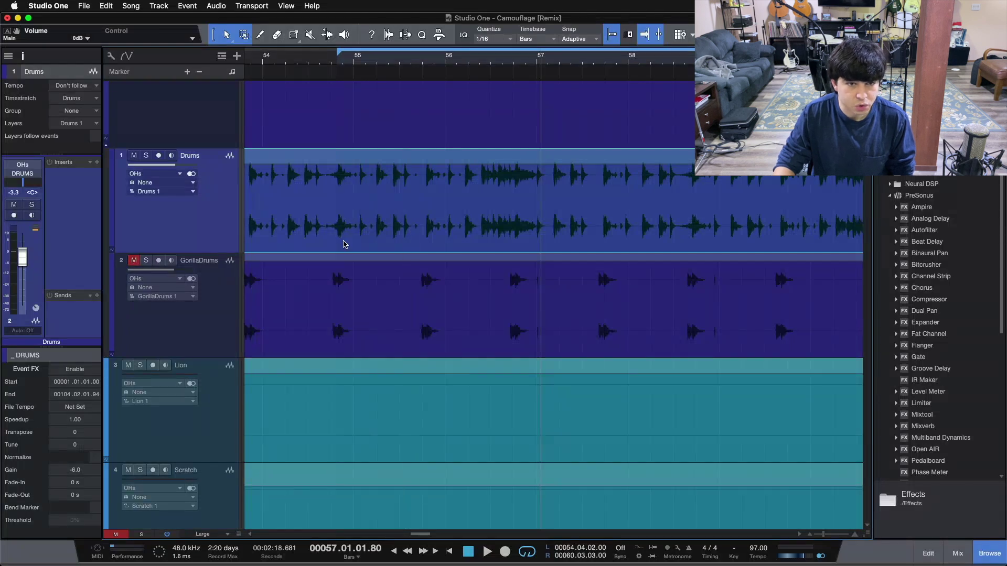
left_click(292, 337)
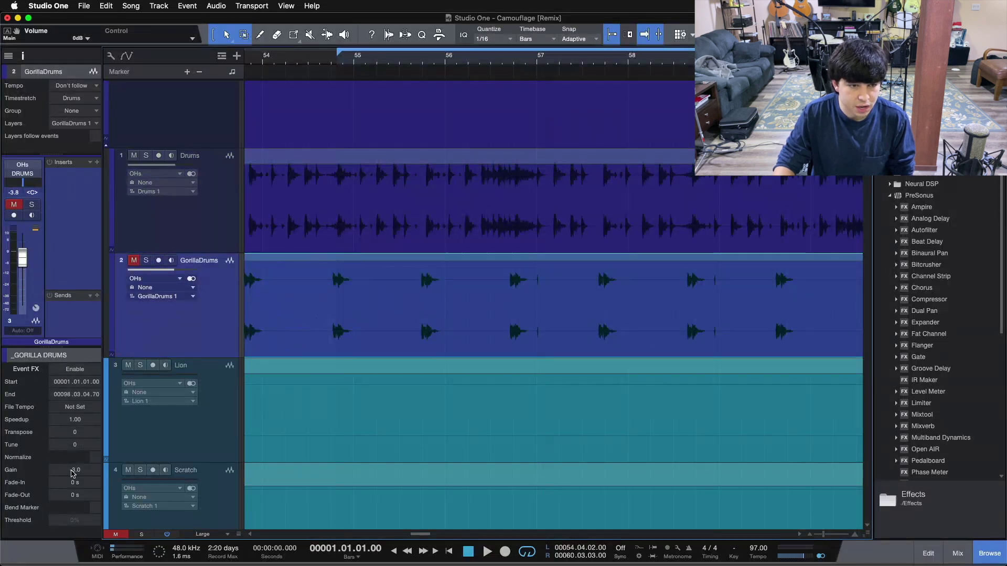
left_click(330, 237)
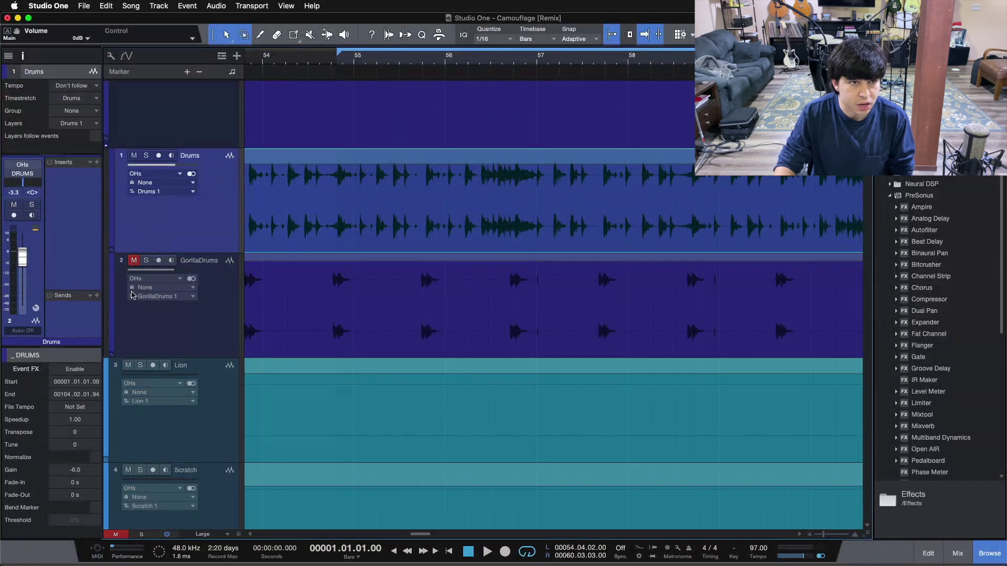
left_click(347, 319)
left_click(480, 226)
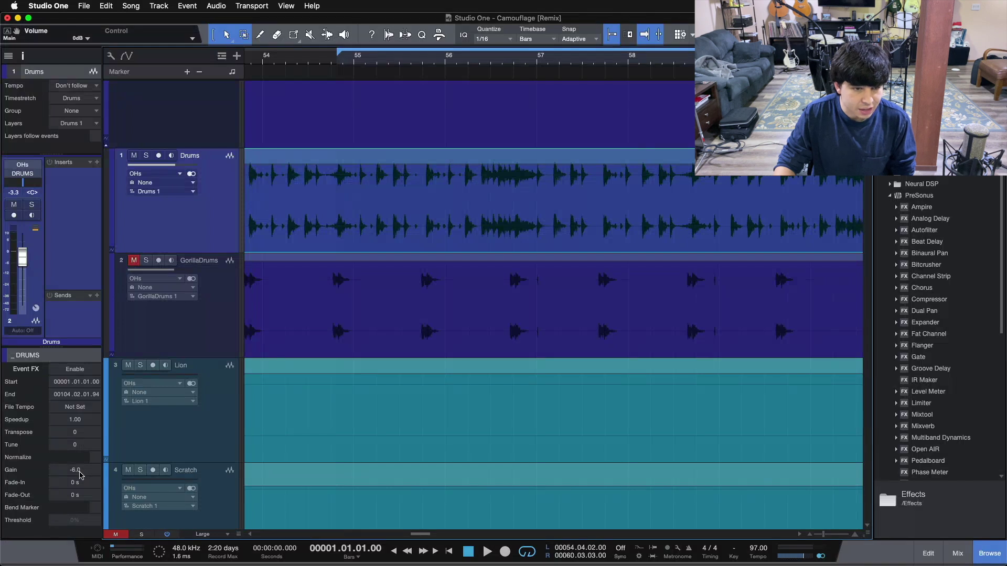
Step: Audition the Drums clip gain during playback, ending with it set to -6.0 dB
left_click_drag(80, 479, 77, 475)
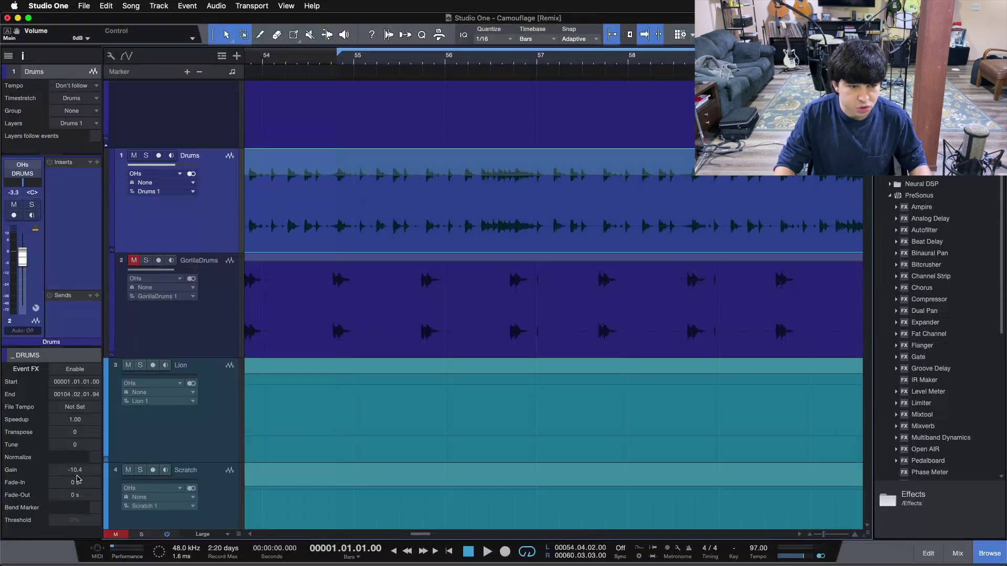
left_click(77, 479, "super")
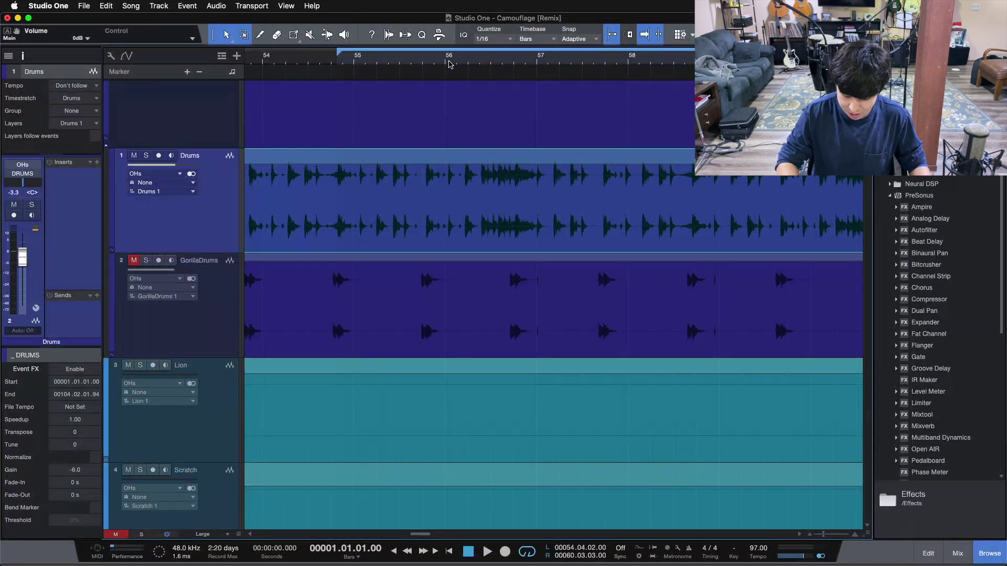
key("KP_1")
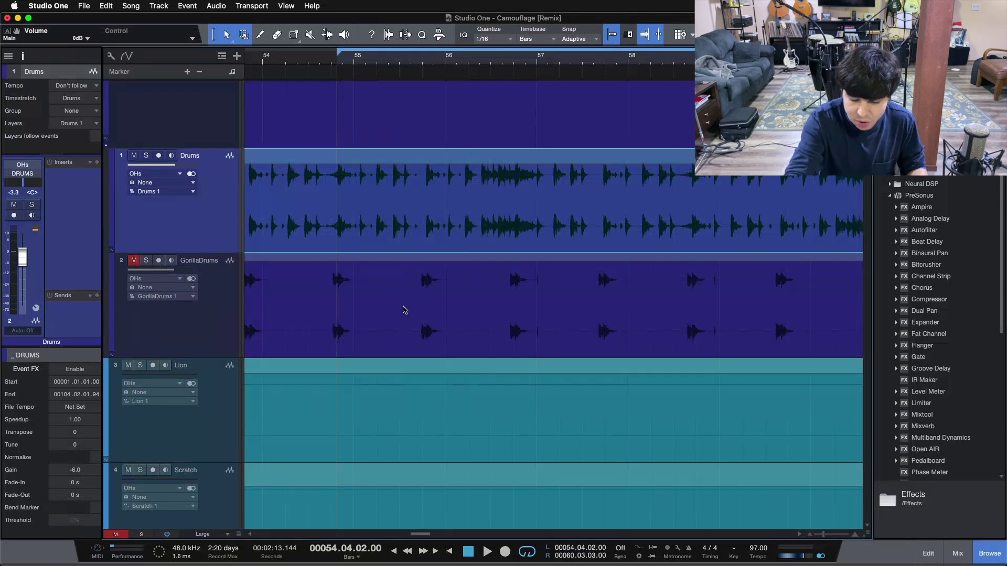
key("space")
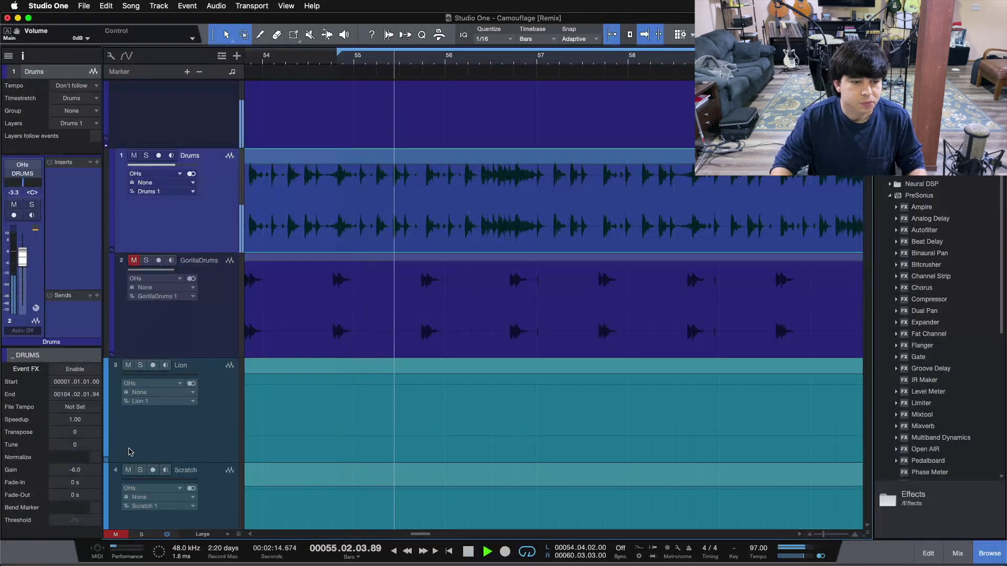
left_click_drag(79, 474, 79, 467)
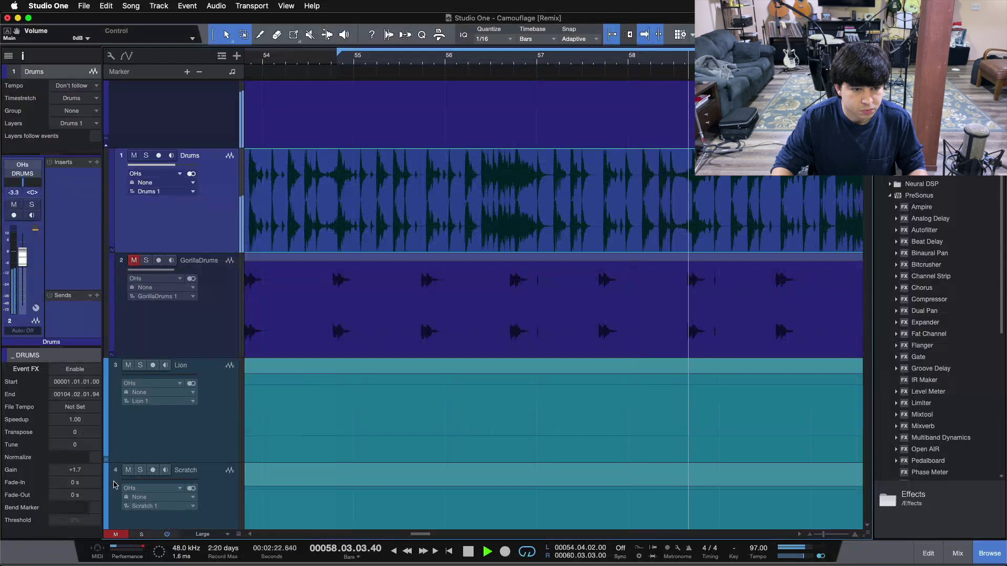
type("-6")
key("Return")
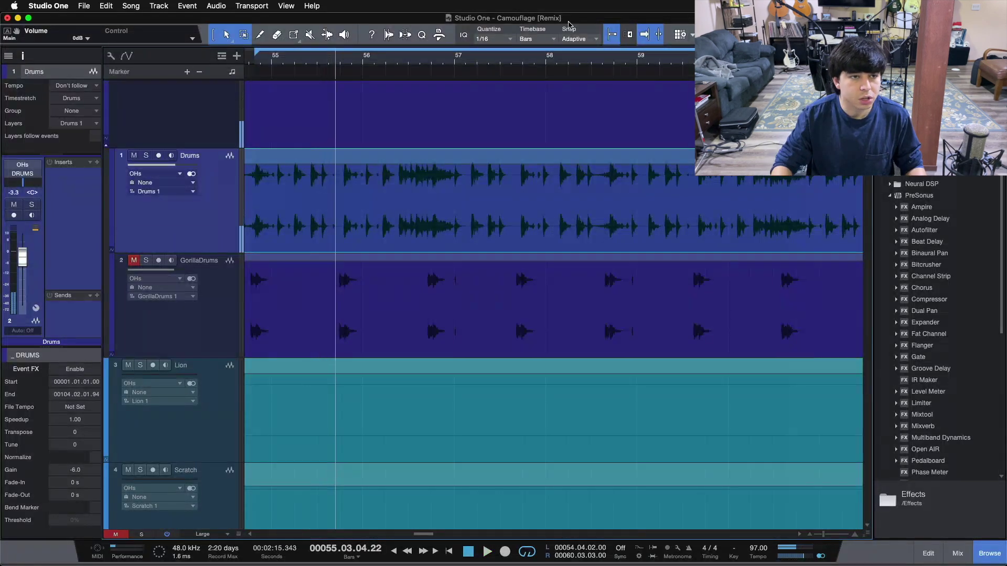
Step: Zoom out to the whole song and pull the Drums event volume down to about -14.2 dB
key("F4")
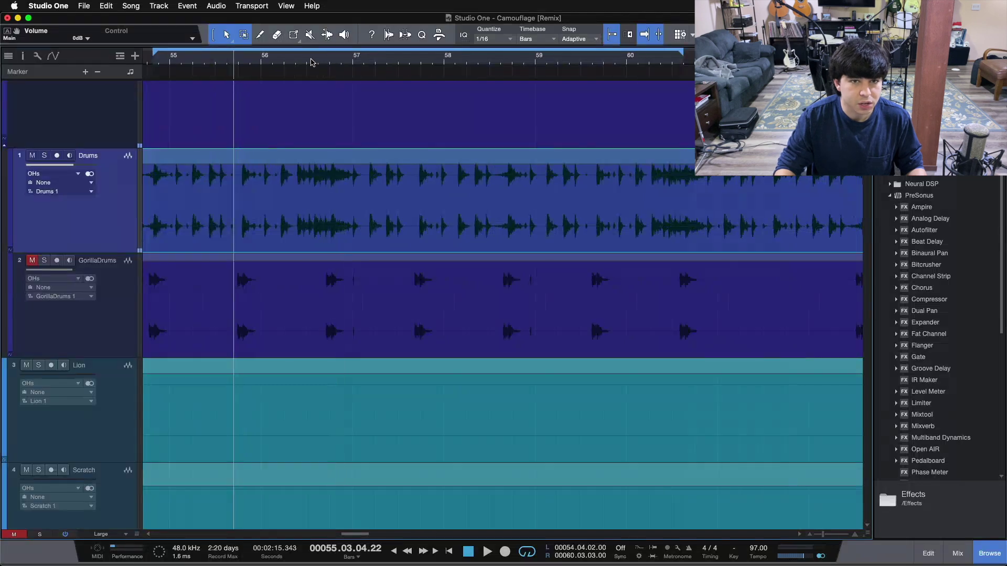
key("w")
key("w")
key("w")
key("w")
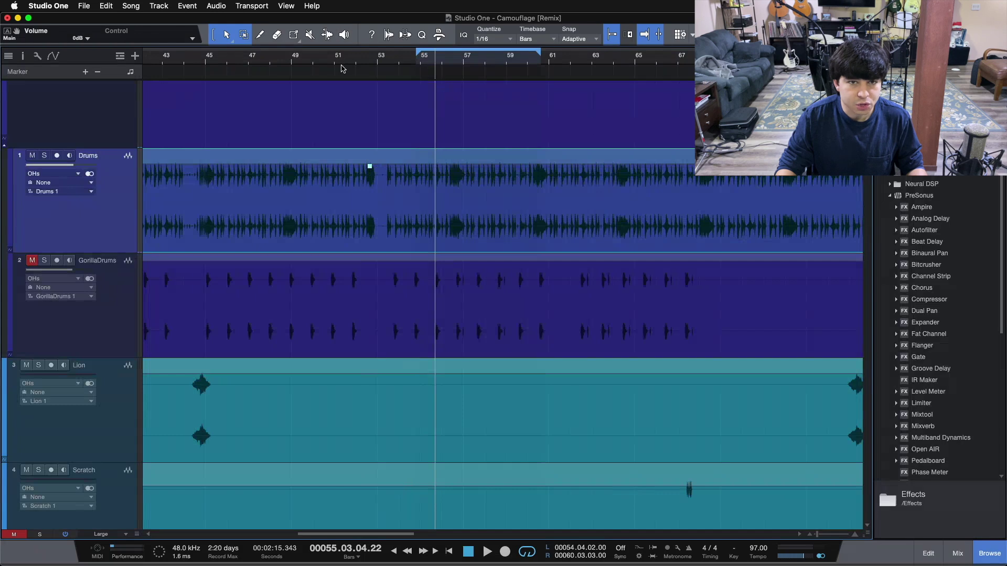
key("w")
key("w")
left_click(313, 327)
key("Home")
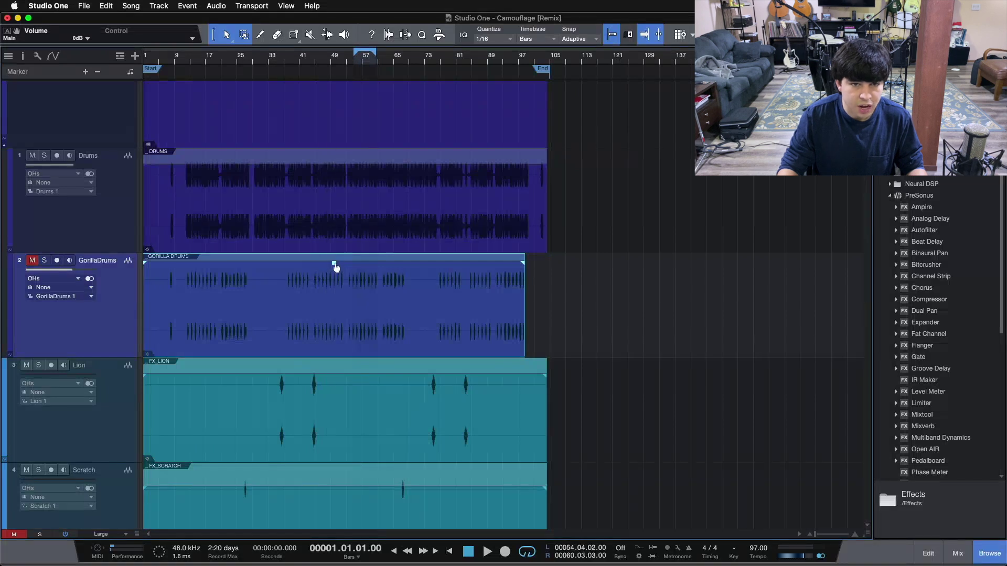
left_click_drag(344, 164, 345, 191)
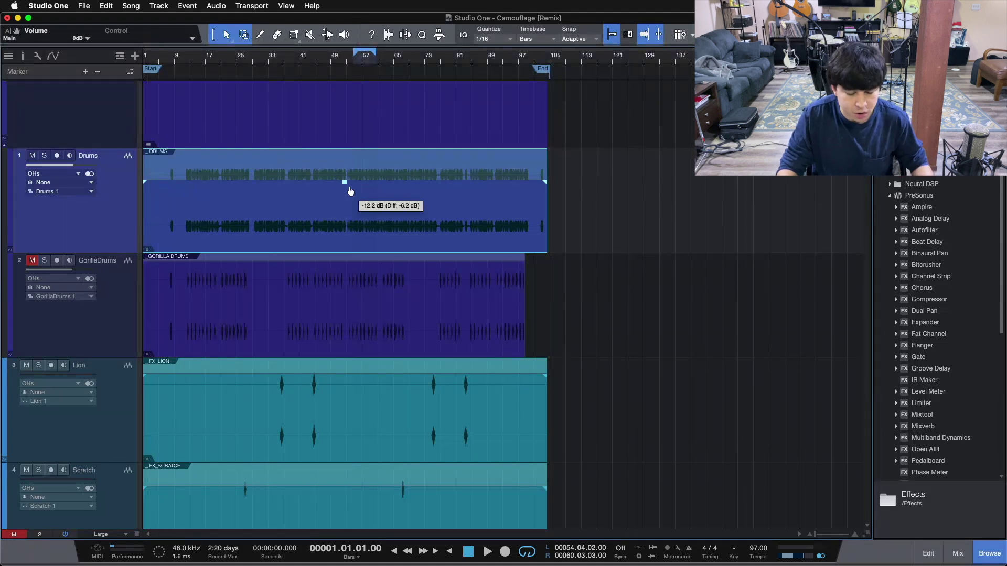
mouse_move(350, 190)
left_mouse_down()
mouse_move(349, 179)
mouse_move(355, 206)
mouse_move(347, 168)
mouse_move(347, 202)
mouse_move(341, 196)
left_mouse_up()
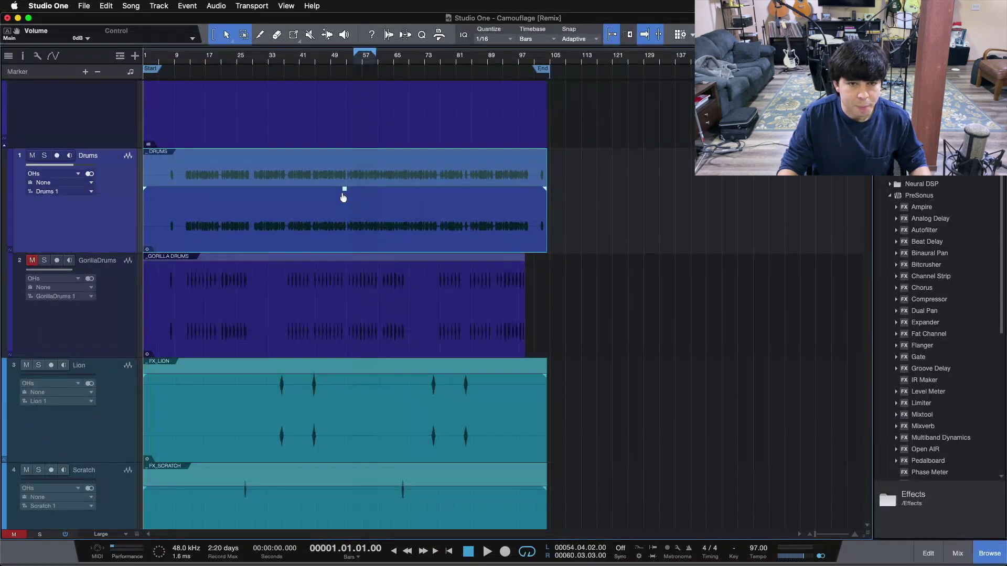
scroll(370, 105, "up", 5)
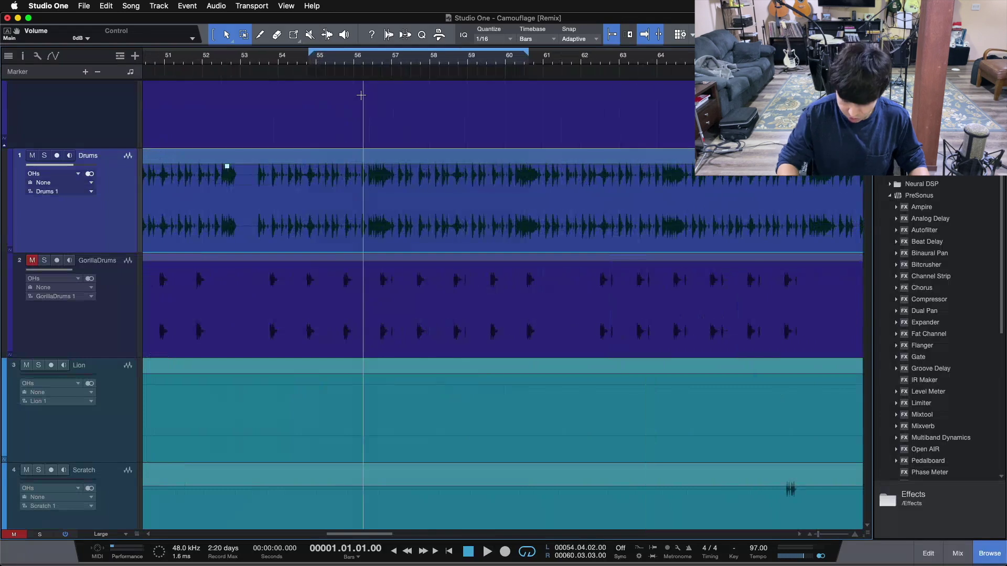
Step: Play from the loop start, lower then raise the Drums event volume, and zoom to the whole song
key("KP_1")
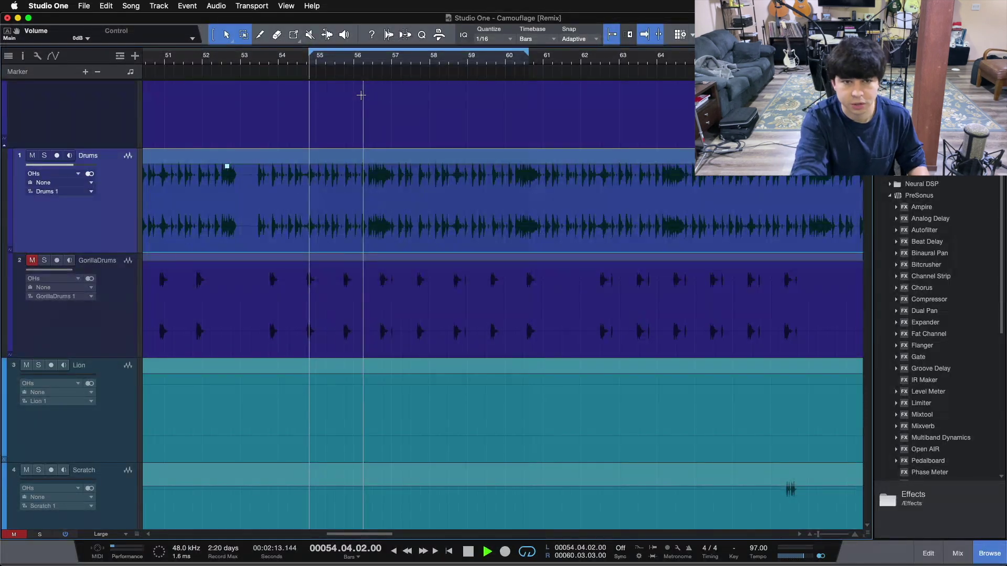
key("space")
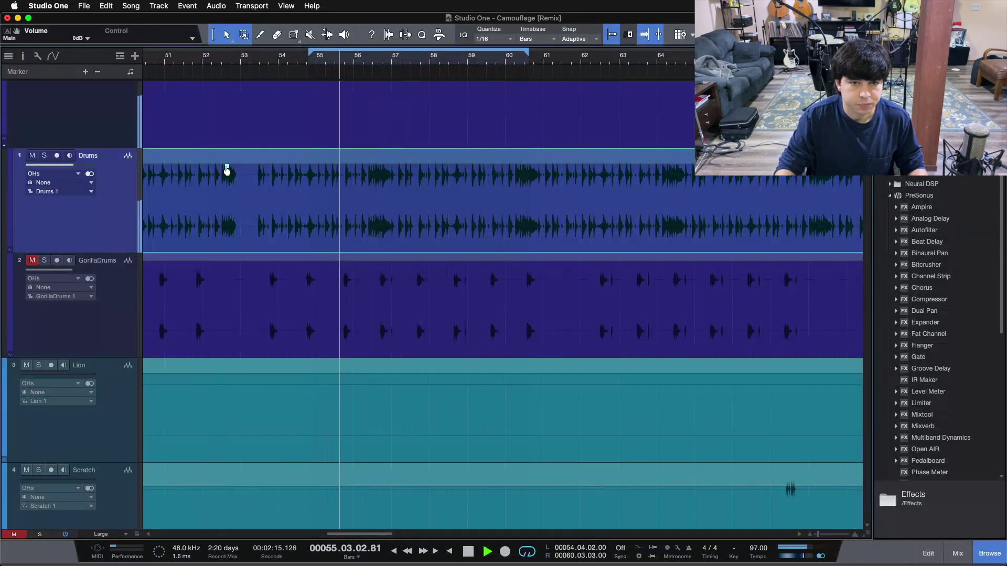
left_click_drag(227, 167, 228, 183)
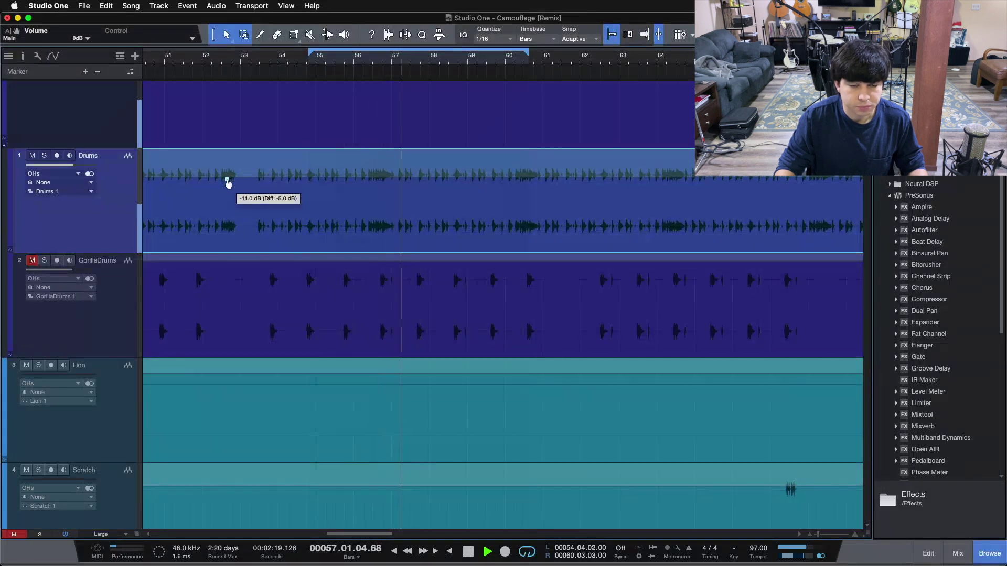
left_click_drag(228, 183, 228, 163)
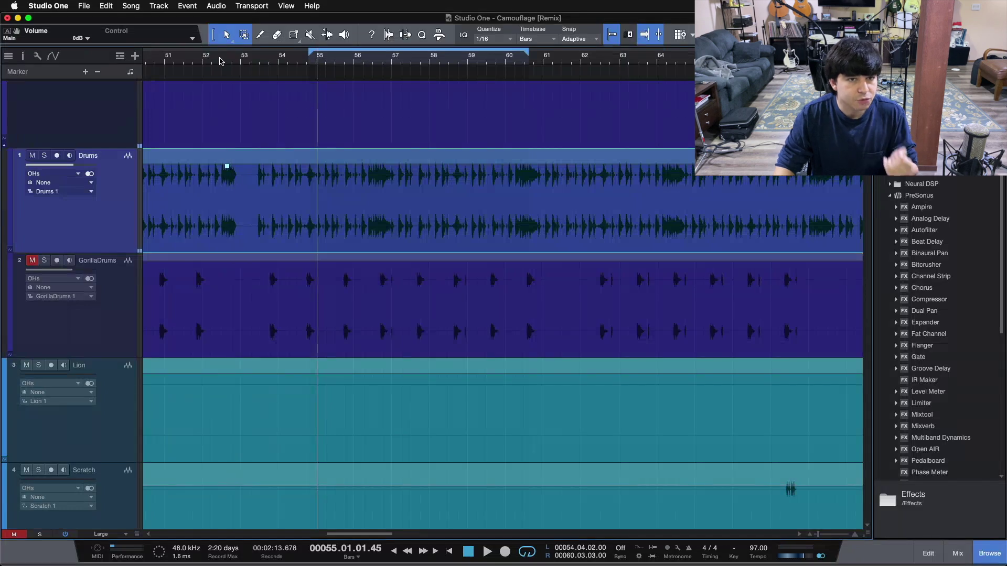
key("shift+f")
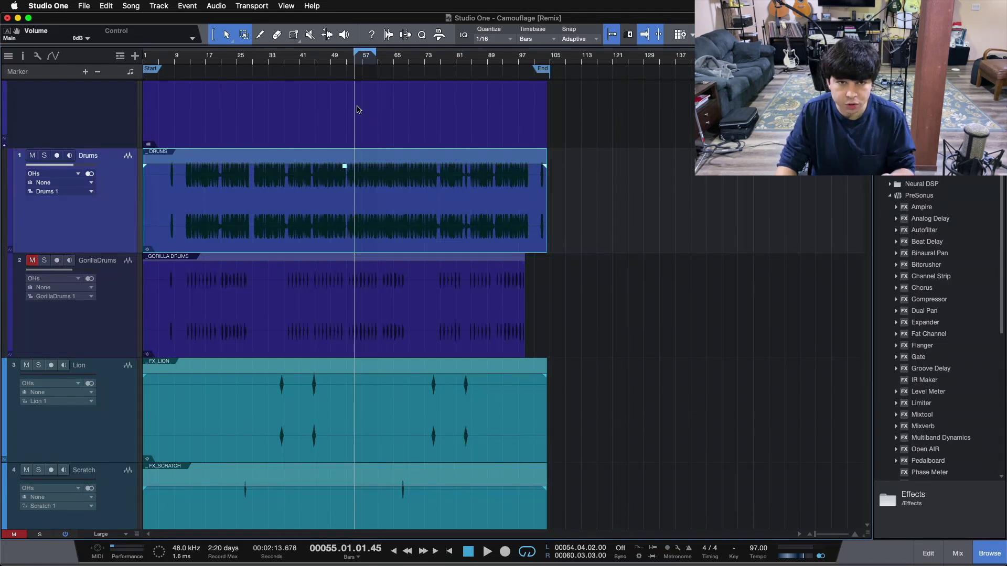
Step: Check the Drums event's -6.0 dB Gain in the details panel, close it, and zoom to bars 55–59
left_click_drag(365, 59, 490, 114)
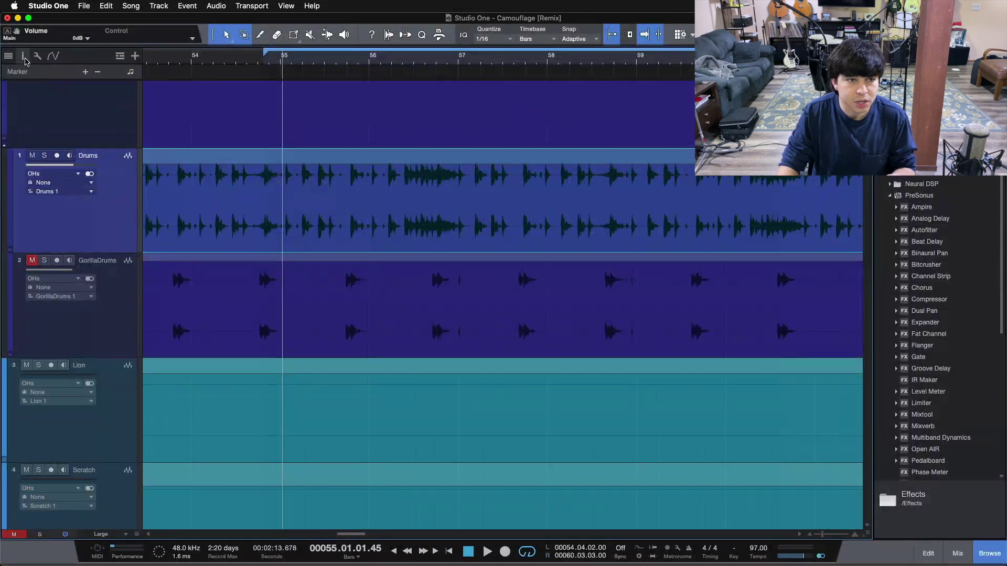
left_click(23, 55)
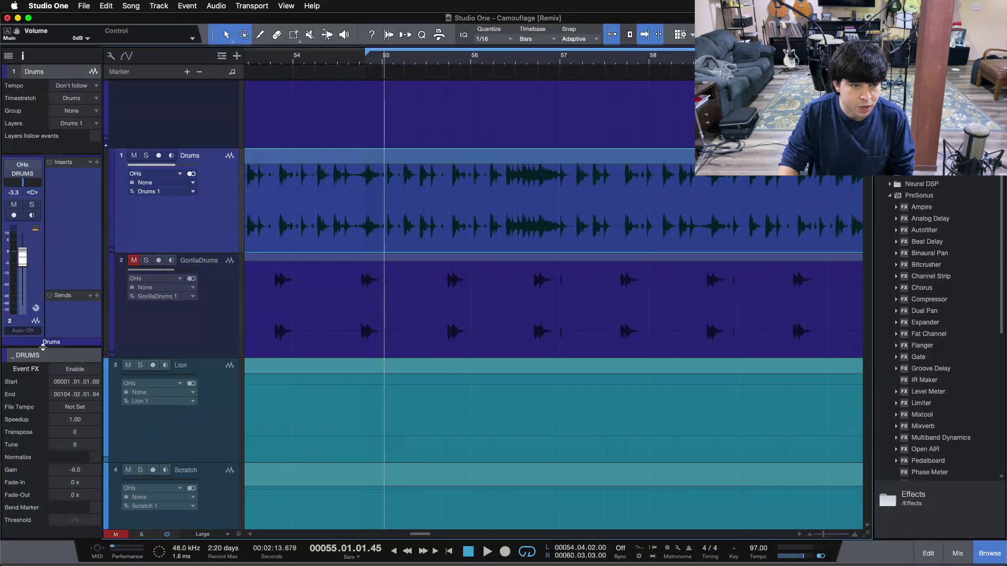
left_click_drag(43, 347, 52, 518)
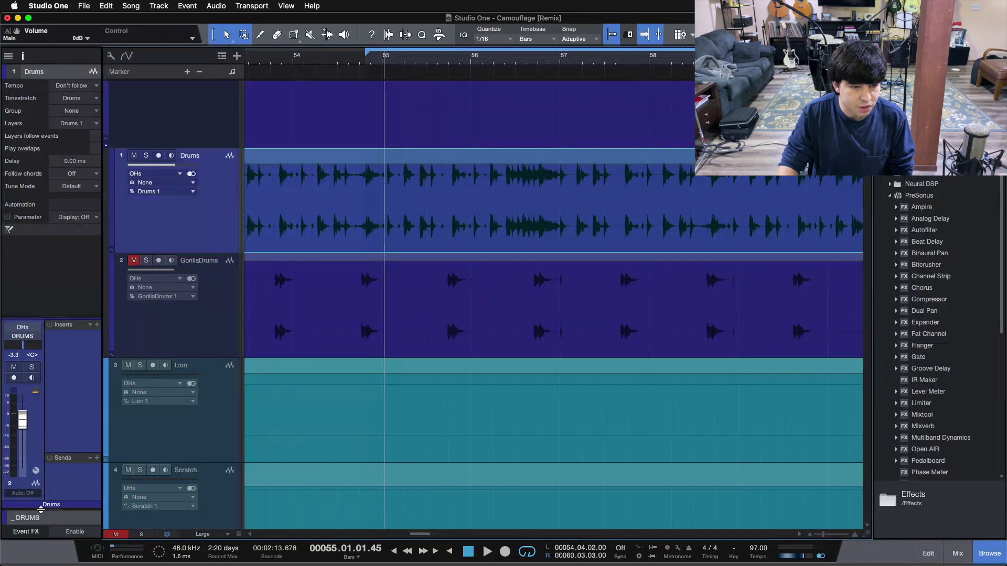
left_click_drag(41, 513, 51, 349)
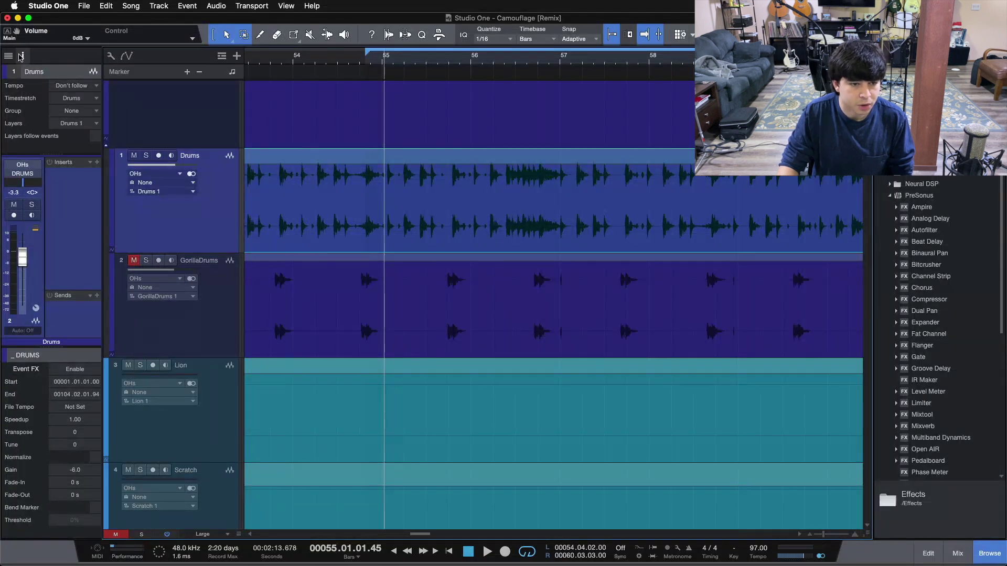
left_click(20, 55)
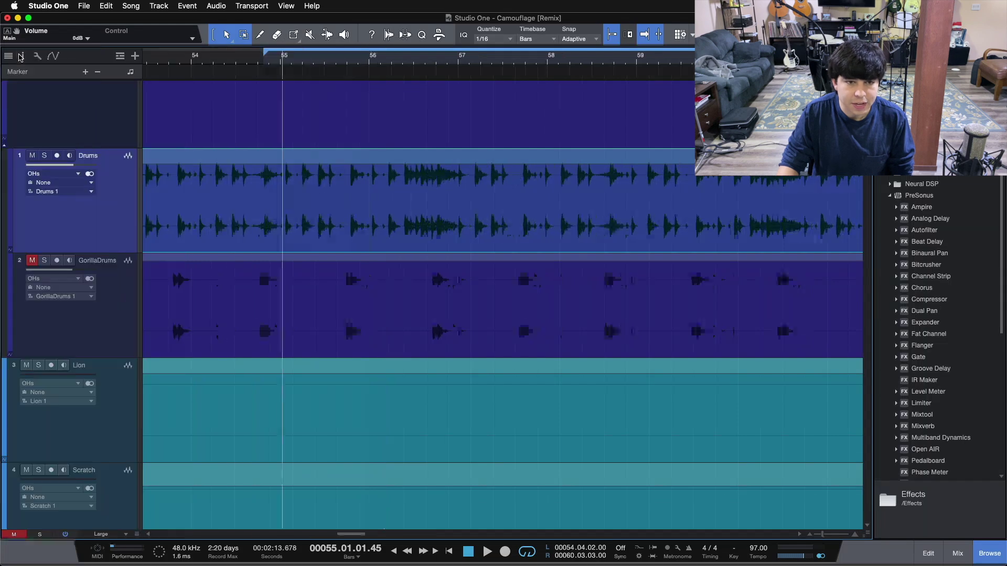
left_click_drag(337, 60, 293, 177)
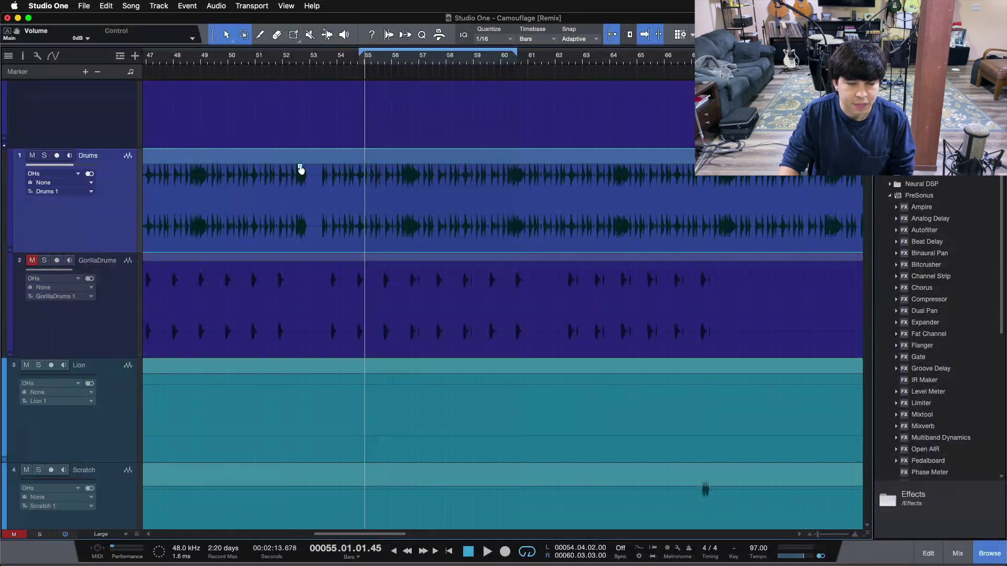
left_click_drag(395, 60, 332, 81)
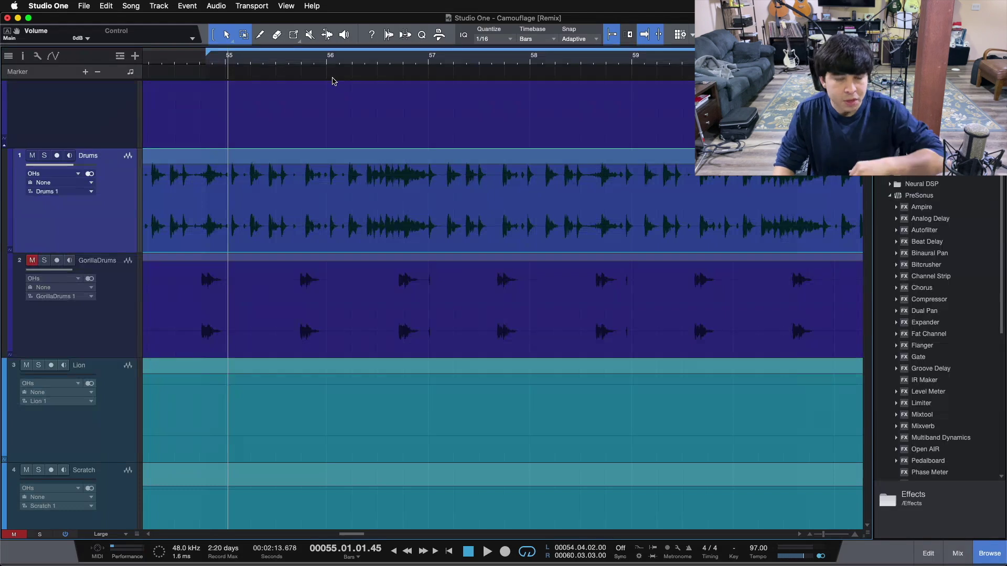
Step: Show the mixing console below the arrangement and bring up its display Options popup
key("F3")
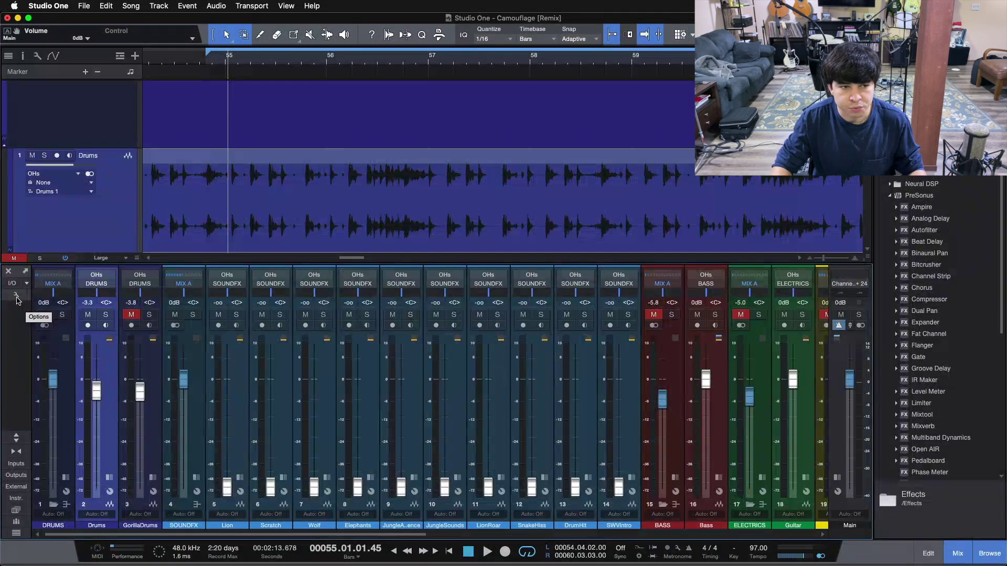
left_click(16, 299)
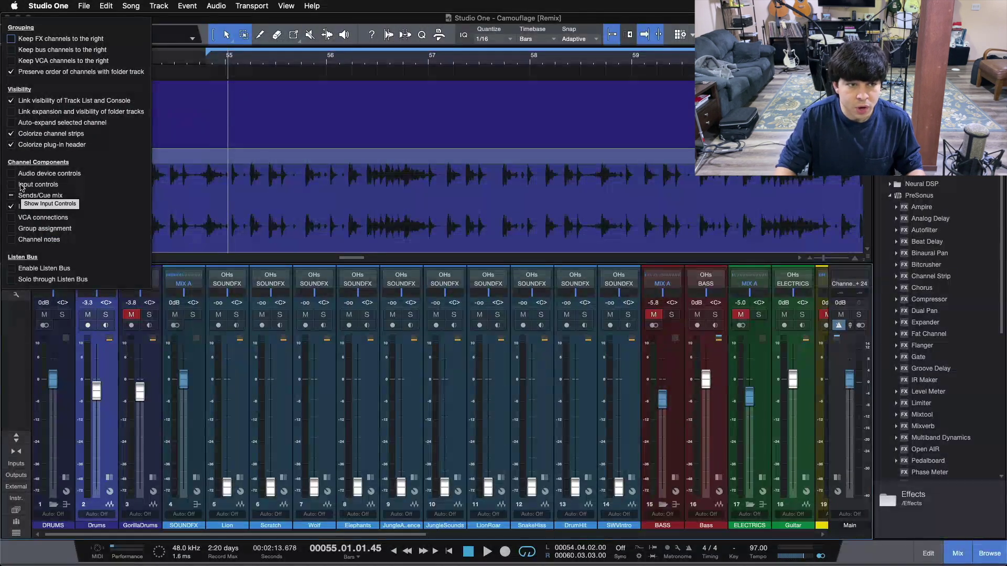
left_click(16, 296)
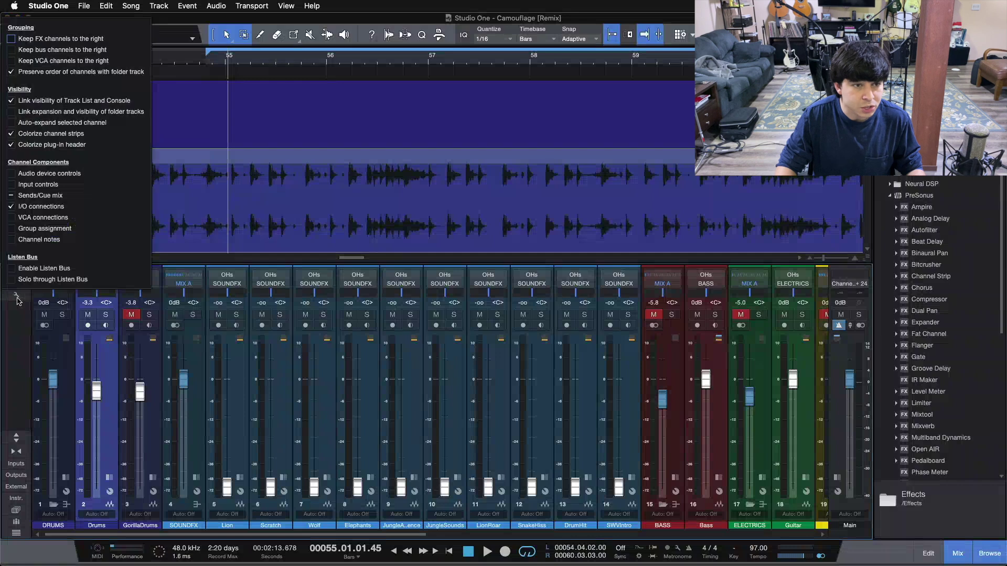
Step: Enable I/O connections and Input controls on the channels, then raise the Drums input gain to +1.9 dB
left_click(11, 206)
left_click(12, 185)
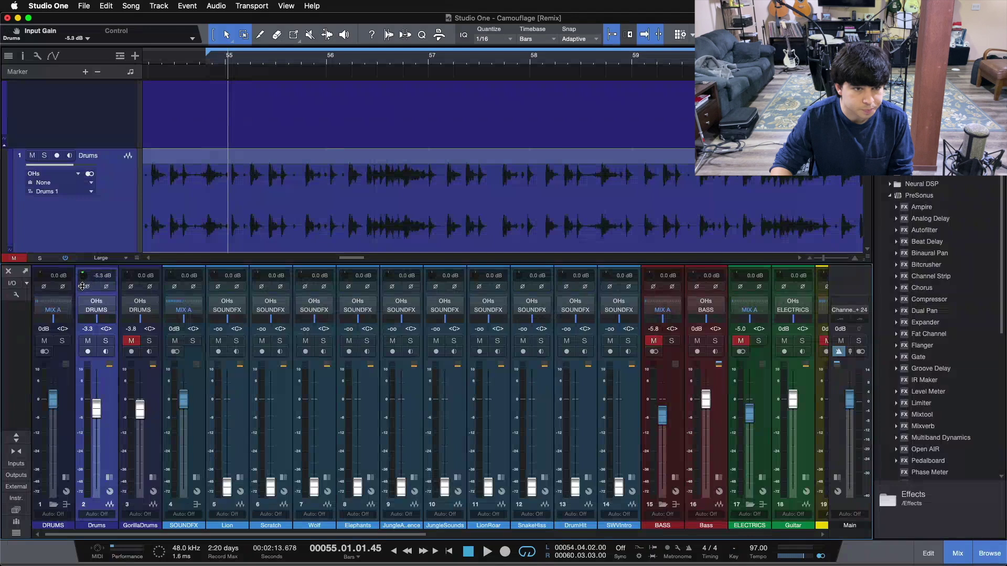
left_click_drag(82, 287, 86, 259)
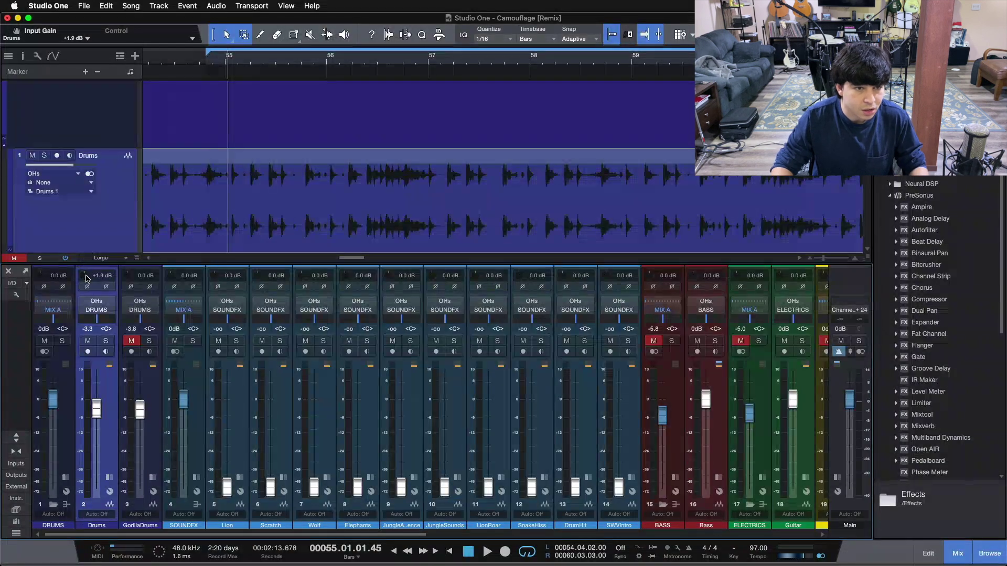
Step: Reset the Drums input gain to 0.0 dB, then lower it to about -2.4 dB during playback
left_click(87, 279, "super")
key("space")
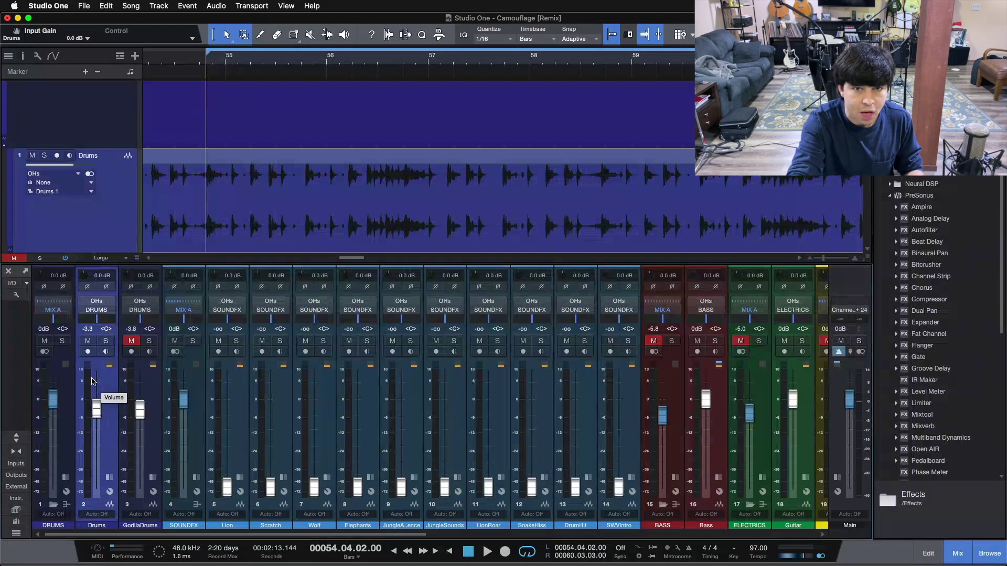
key("space")
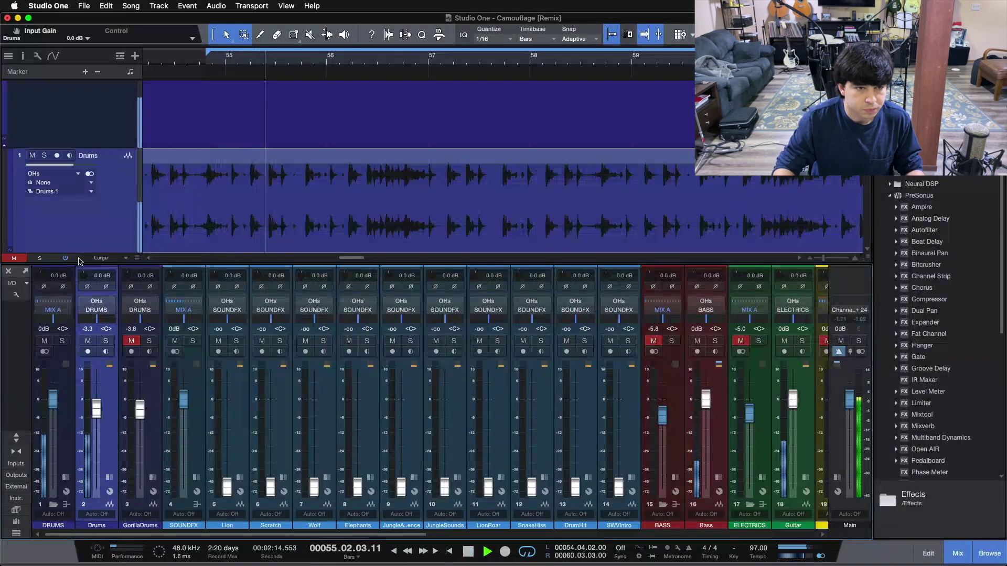
scroll(81, 274, "up", 3)
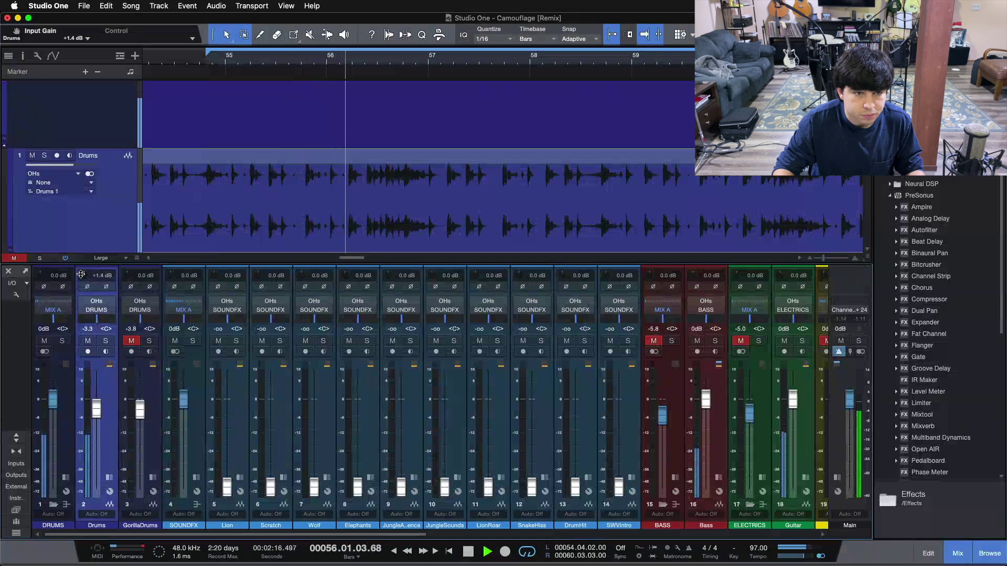
scroll(81, 275, "up", 7)
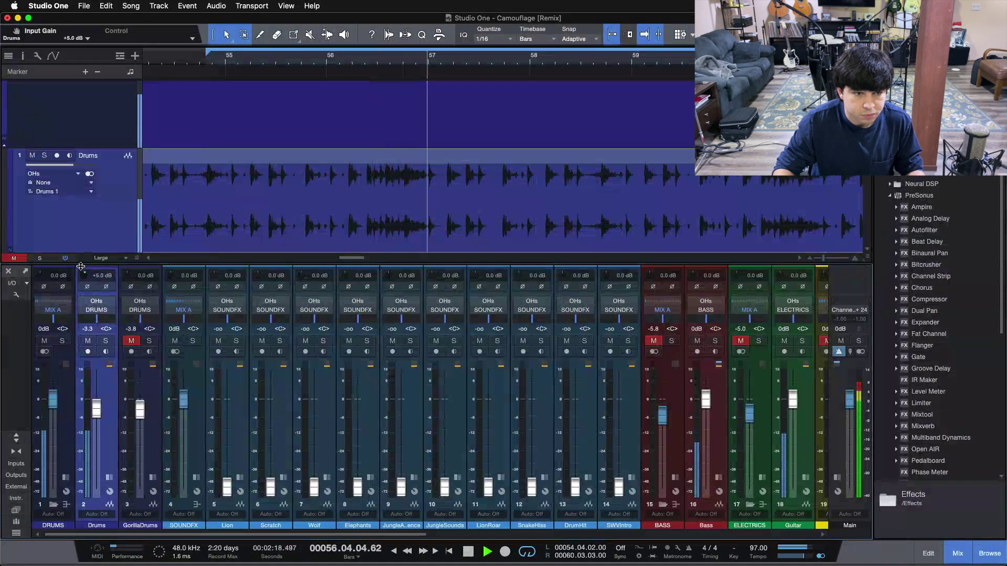
mouse_move(81, 266)
left_mouse_down()
mouse_move(78, 306)
mouse_move(74, 270)
left_mouse_up()
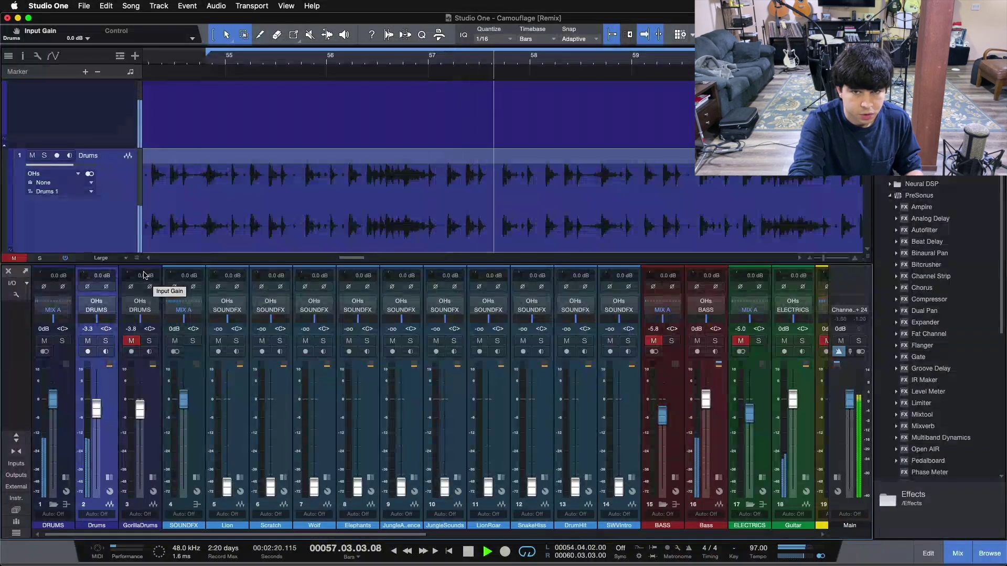
key("space")
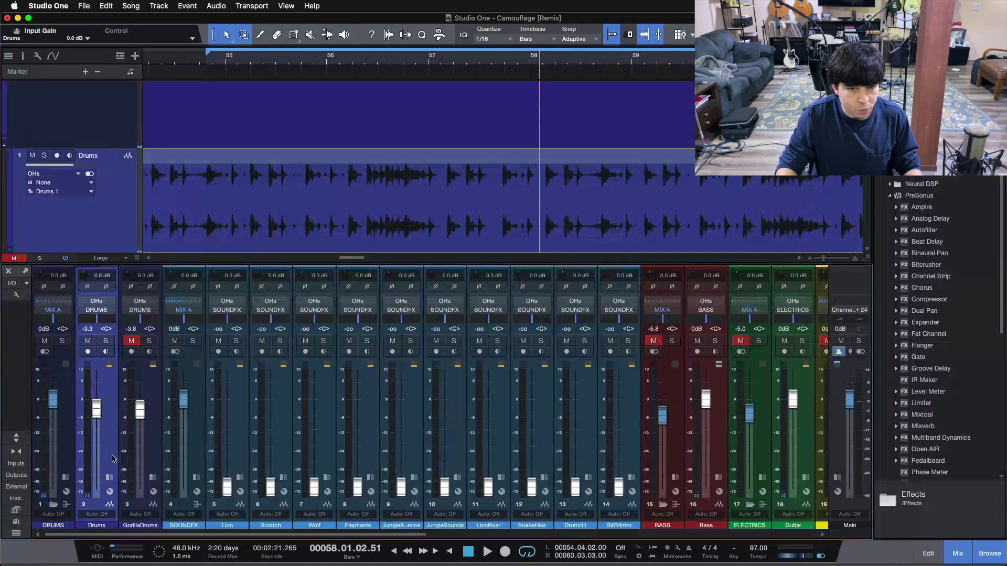
Step: Pull the Drums fader to -16.8 dB, undo back to -3.3 dB, and reopen the console options
left_click_drag(96, 417, 97, 445)
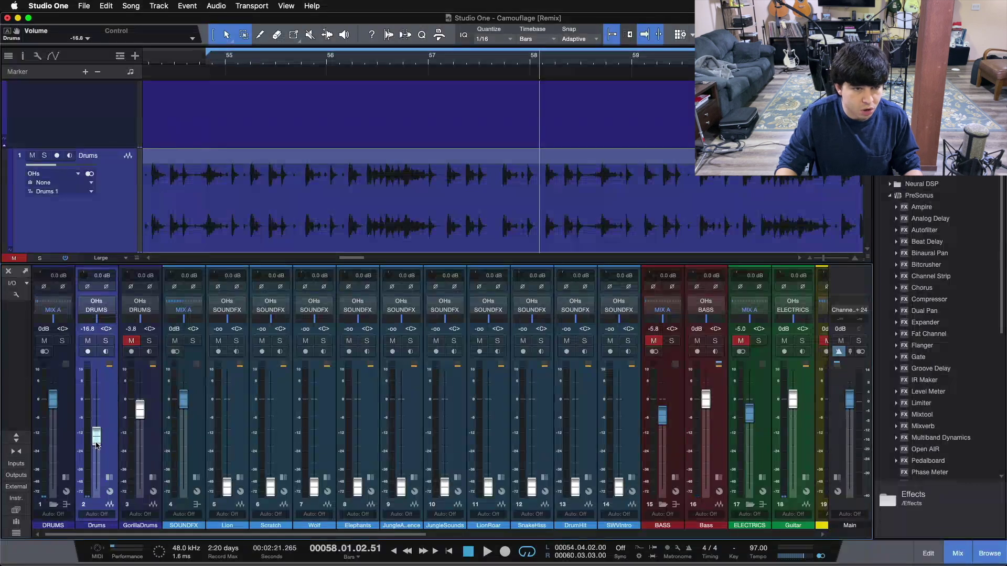
key("super+z")
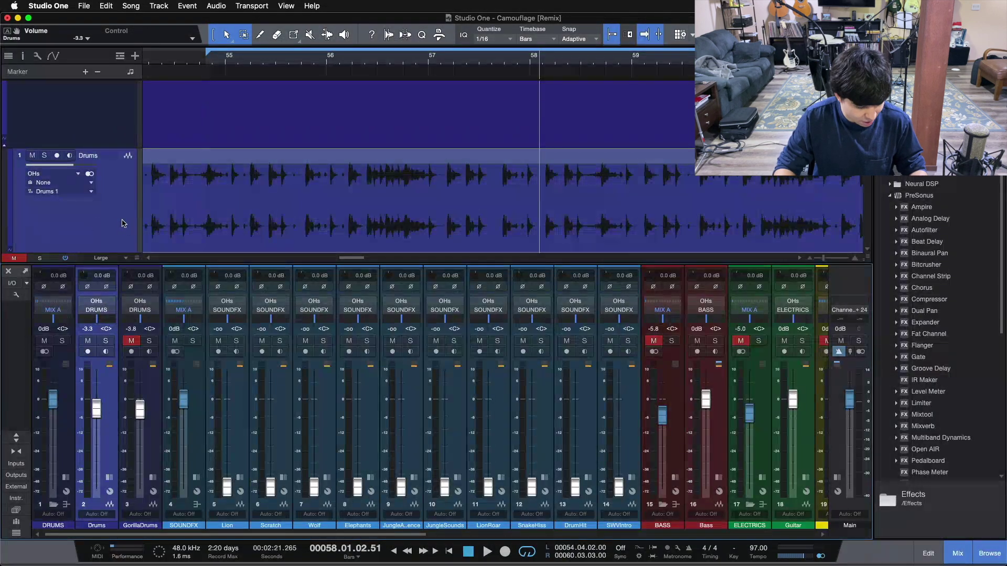
left_click(16, 294)
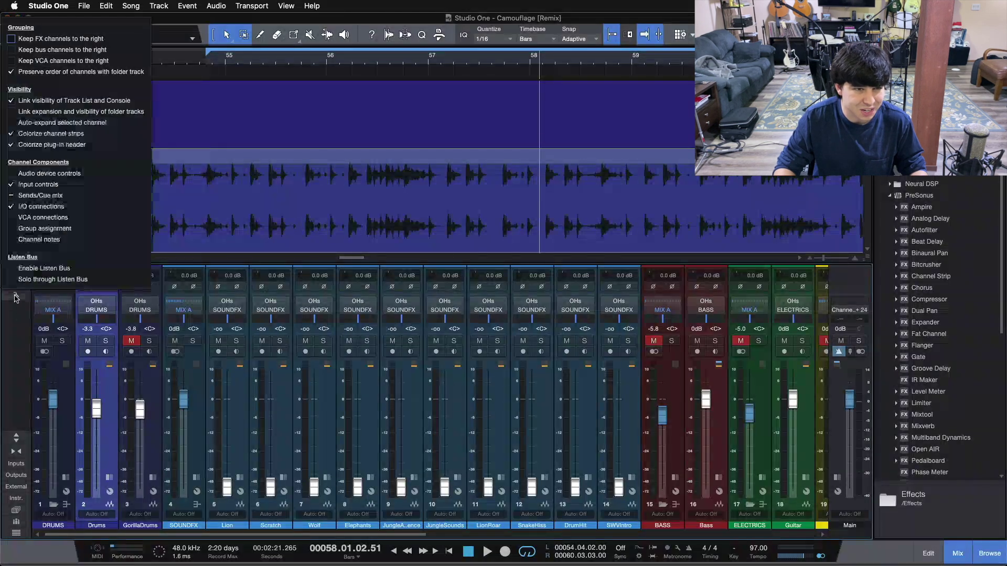
Step: Uncheck Input controls in the console options so the gain row disappears from every channel
left_click(11, 186)
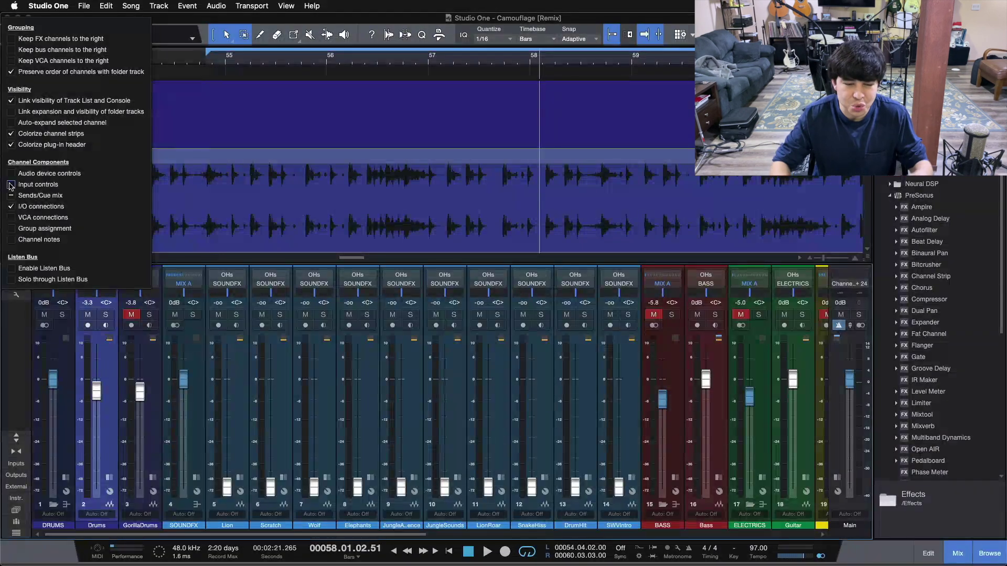
left_click(110, 389)
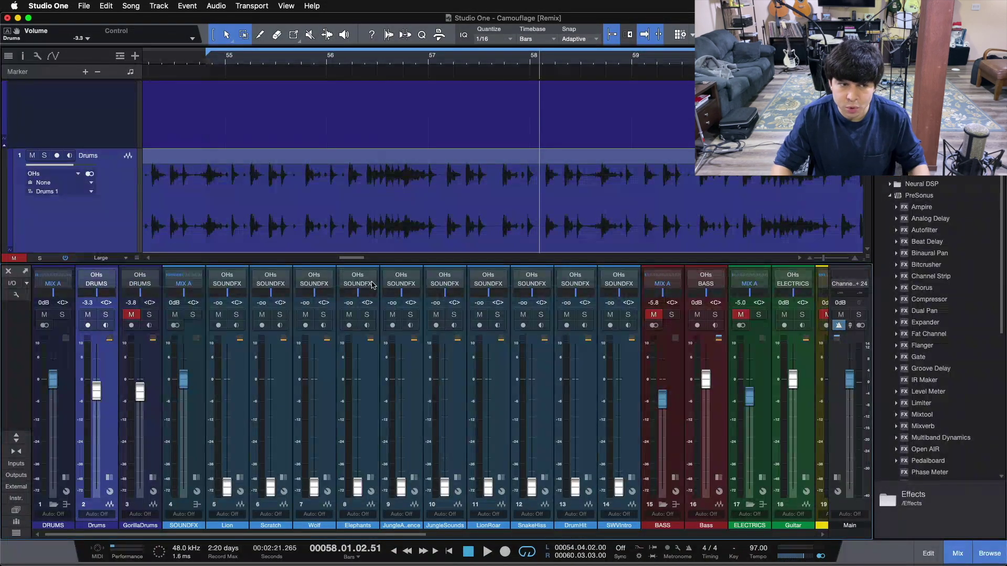
left_click(16, 295)
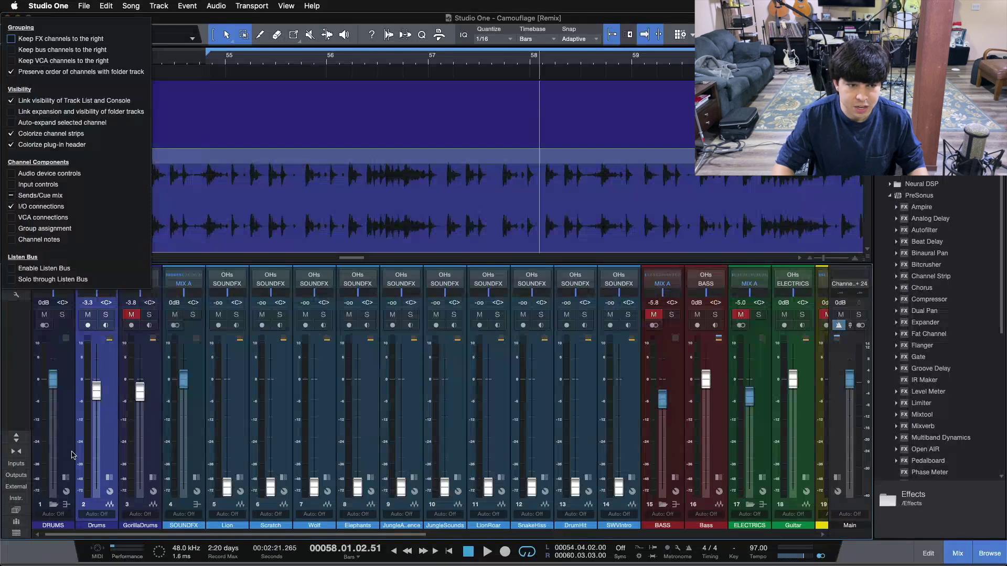
left_click(94, 435)
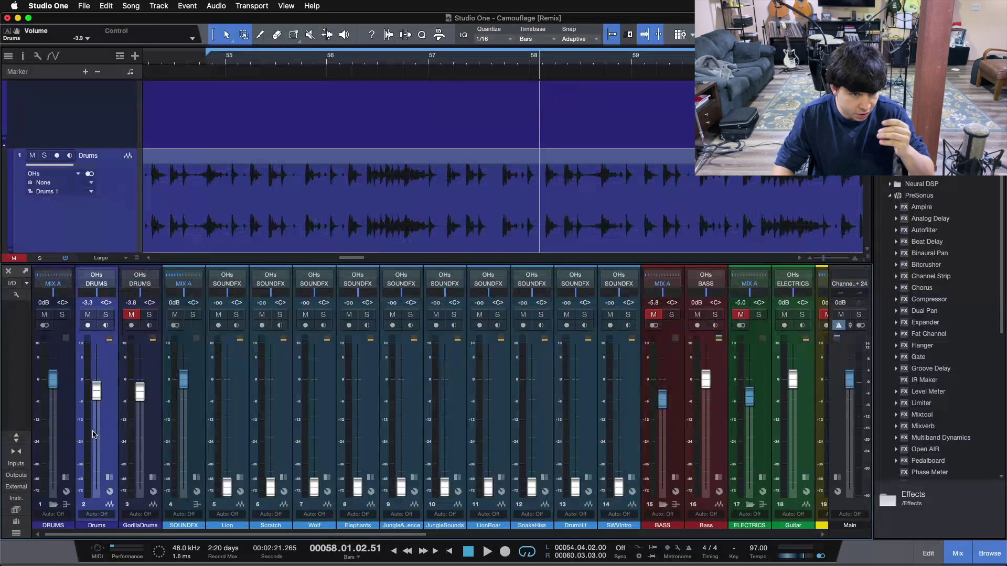
Step: Insert Mixtool on the Drums channel and move its editor window clear of the channel strips
double_click(105, 420)
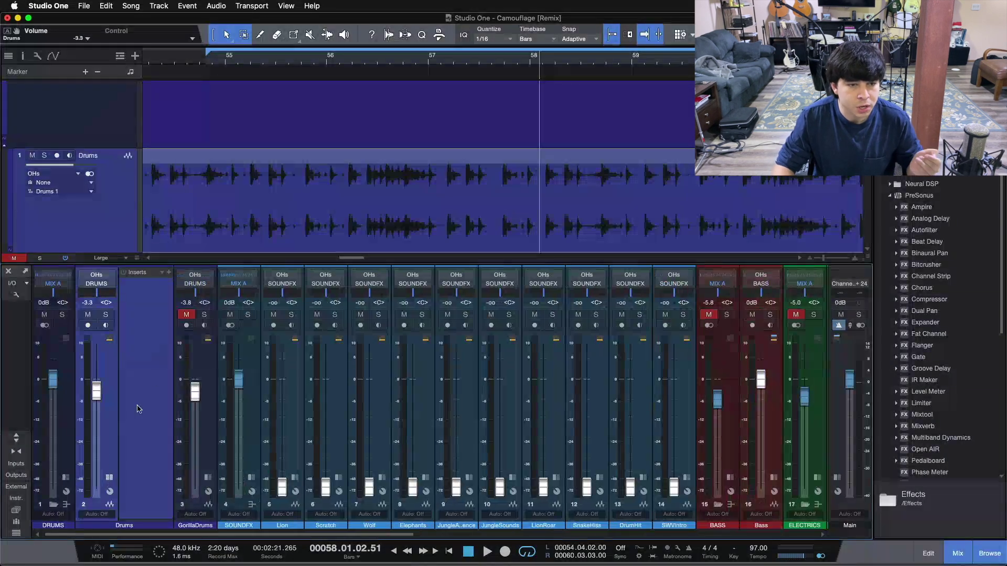
left_click(928, 415)
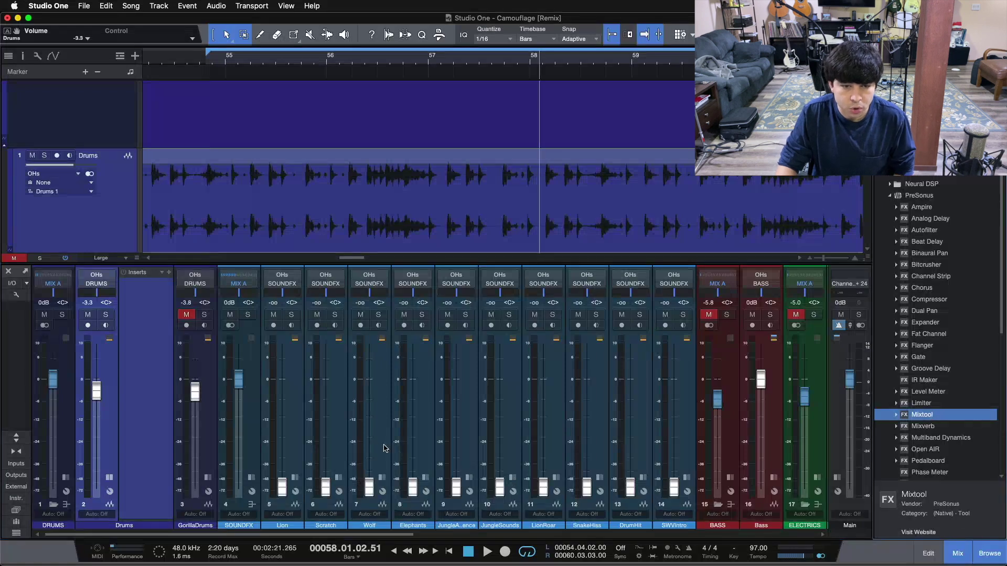
left_click_drag(384, 447, 149, 335)
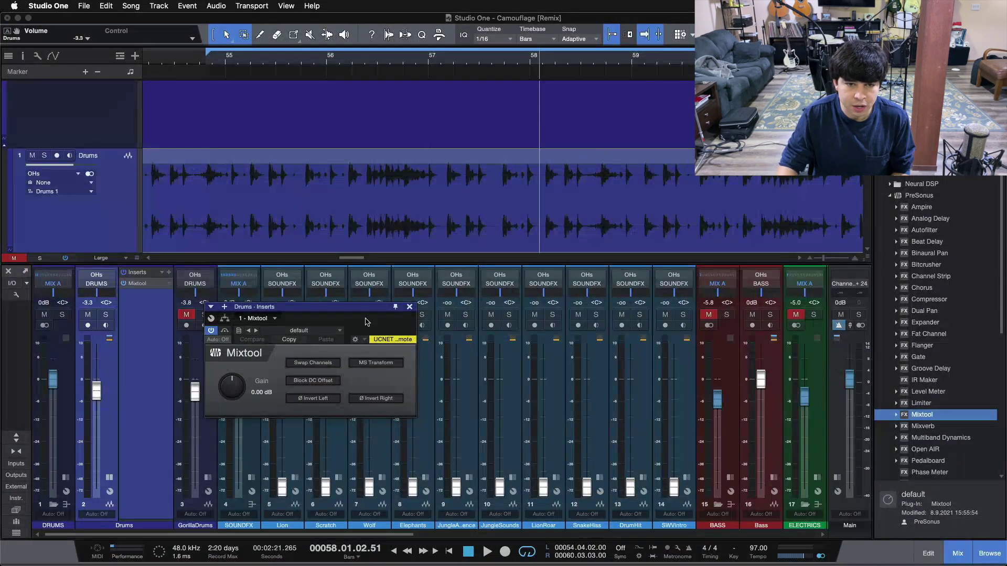
left_click_drag(331, 308, 355, 338)
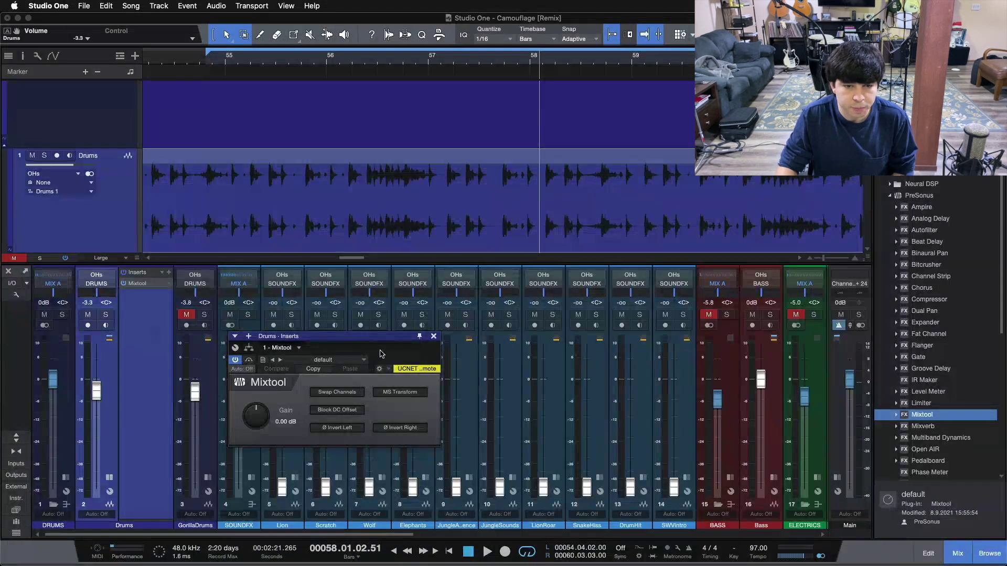
left_click_drag(381, 354, 492, 365)
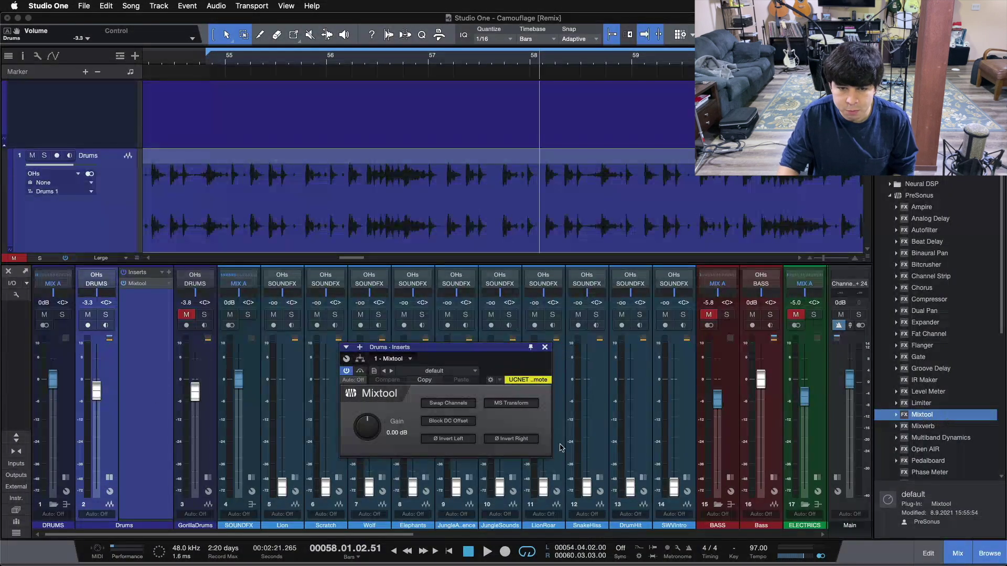
left_click_drag(492, 364, 441, 350)
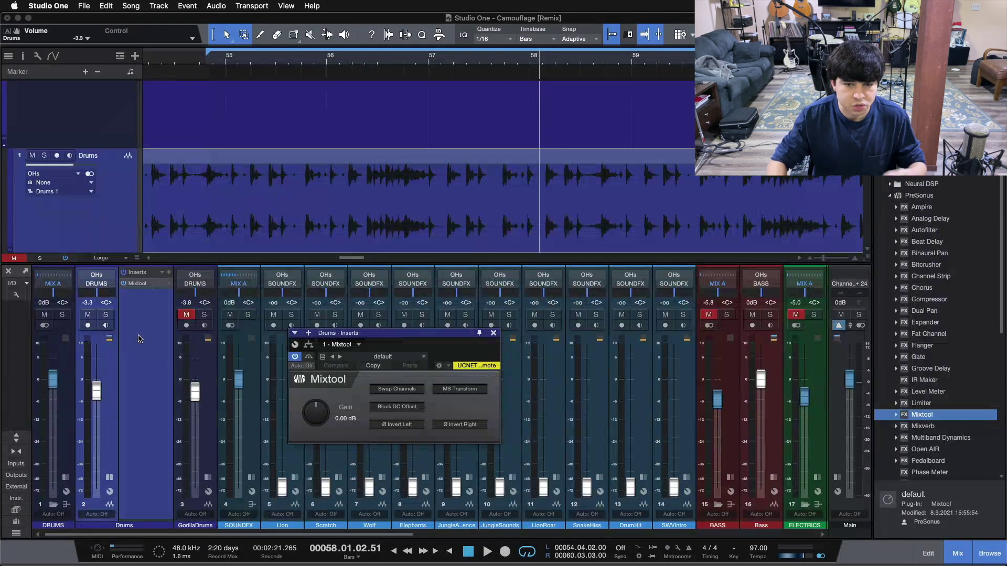
Step: Toggle Mixtool's Swap Channels on and off, then start drum playback from the loop start
left_click_drag(445, 345, 481, 332)
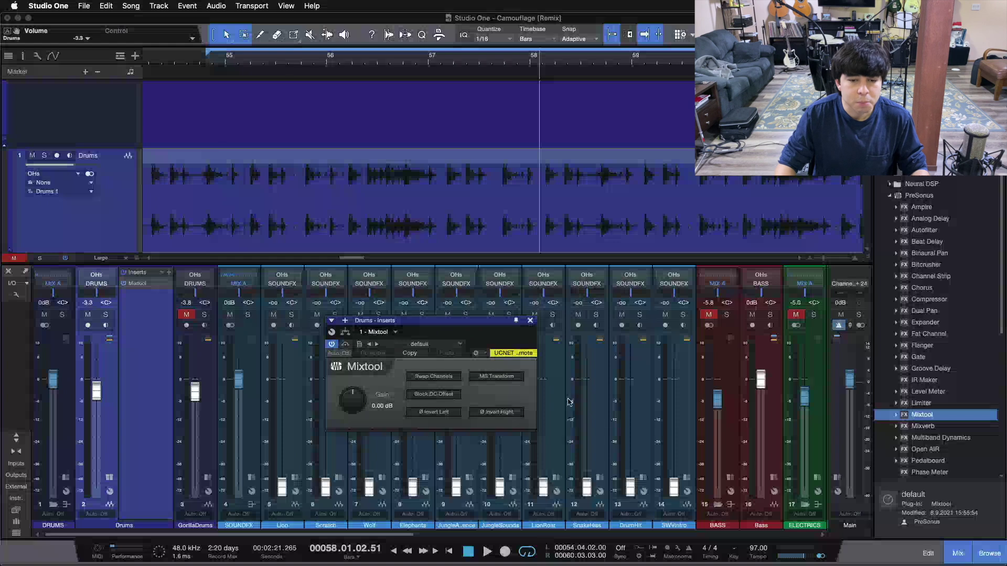
left_click(433, 376)
left_click(433, 377)
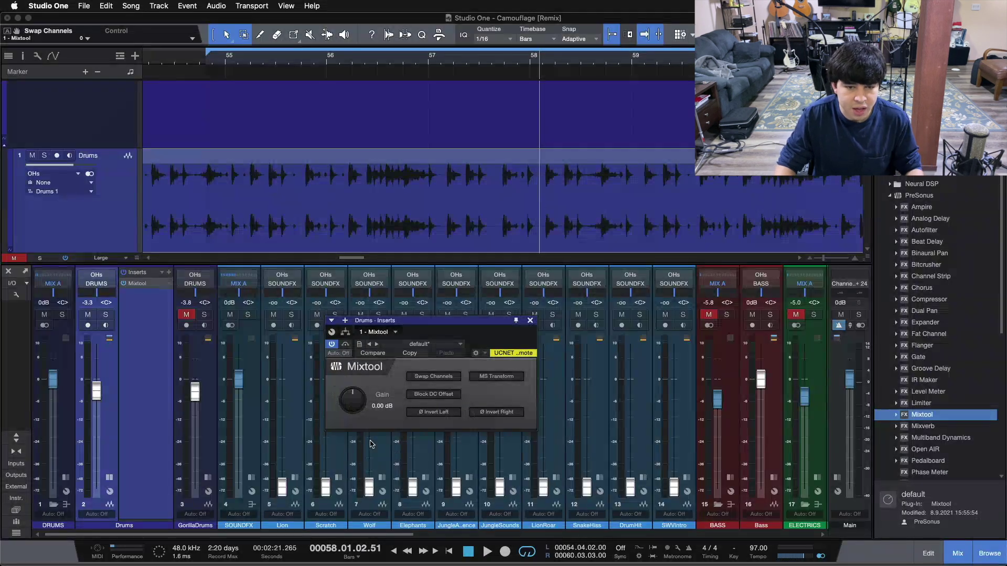
key("space")
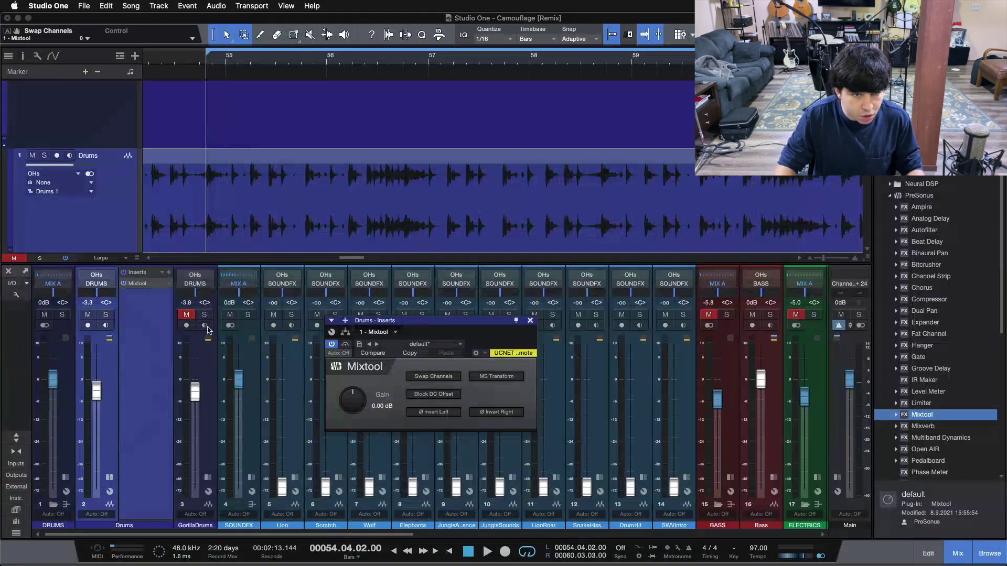
key("space")
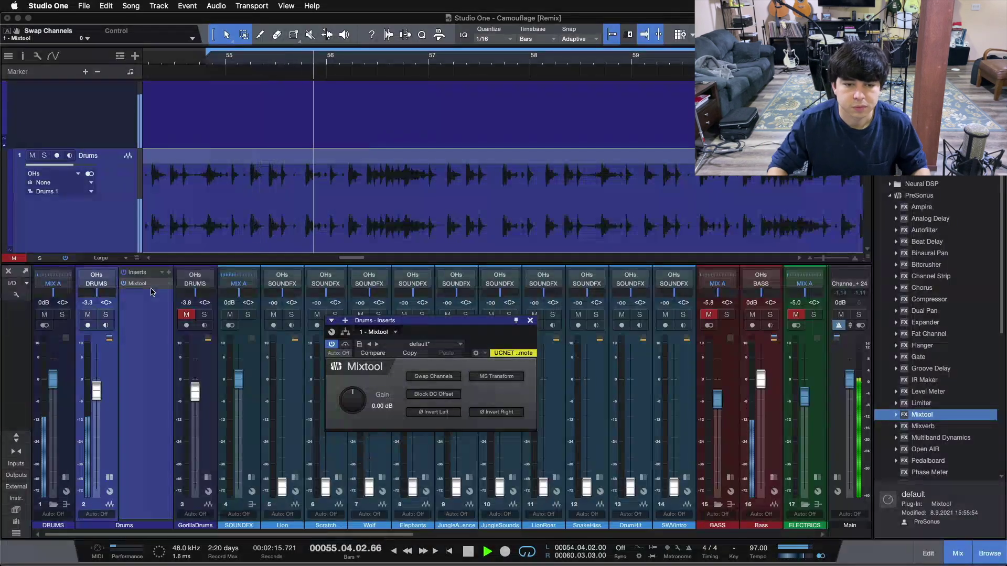
Step: Raise the Mixtool gain to about 4 dB while playing, reset it to 0.00 dB, and stop
left_click_drag(348, 400, 348, 412)
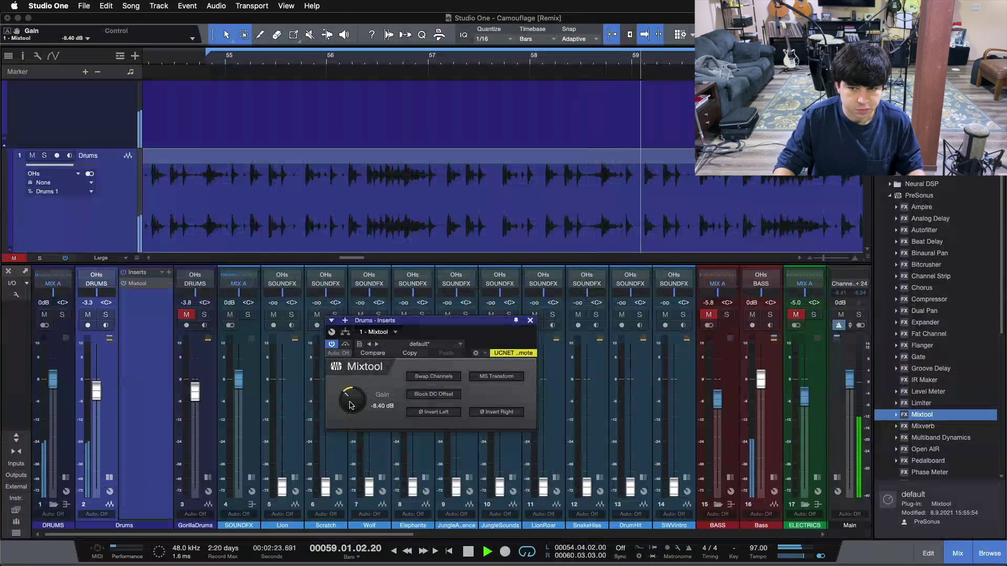
left_click(350, 404, "alt")
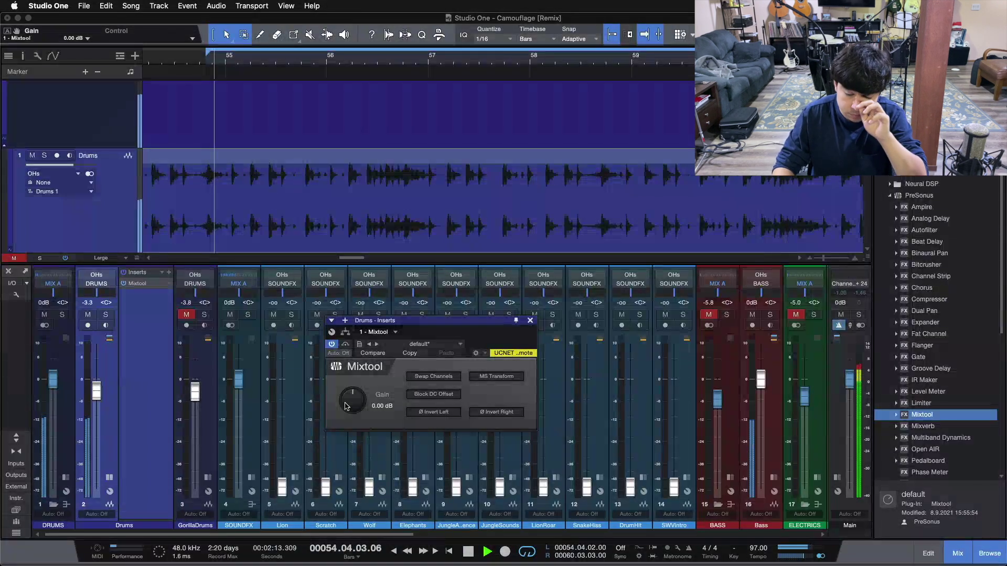
left_click(382, 405)
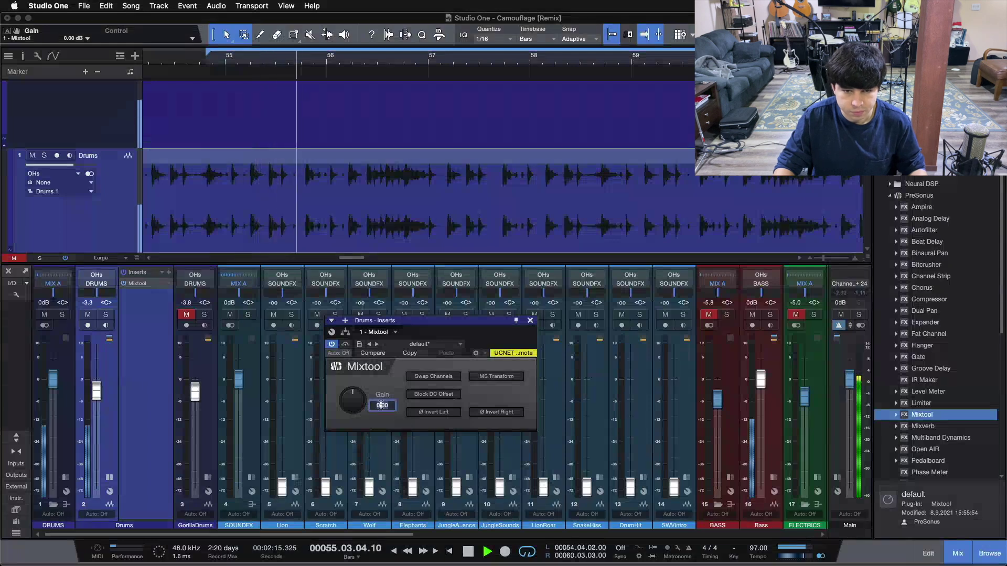
left_click(383, 374)
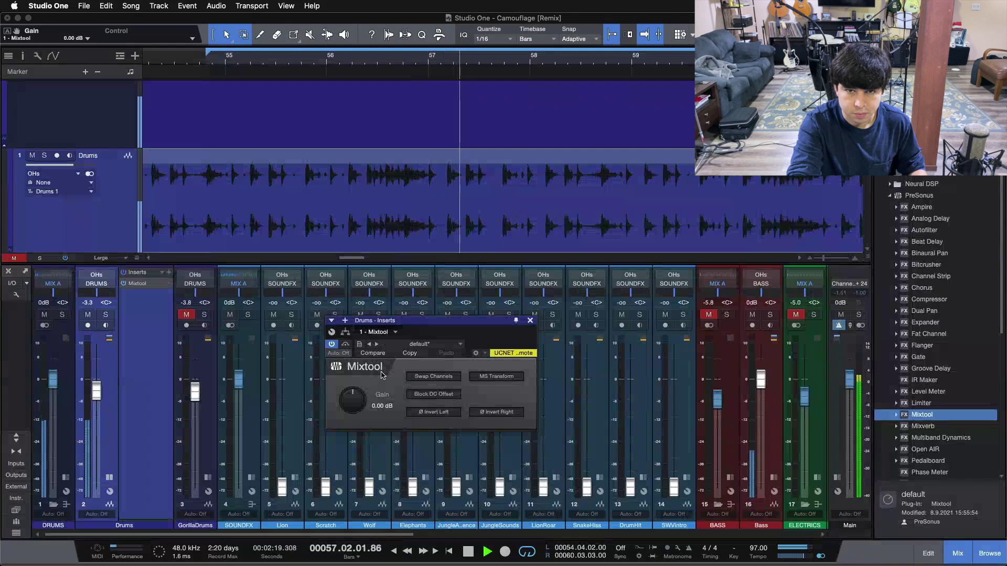
key("space")
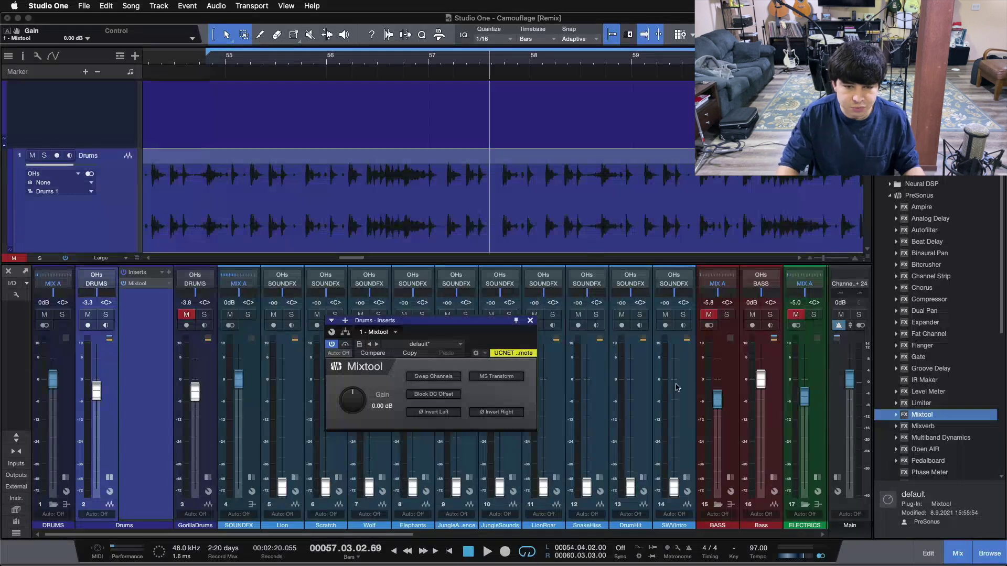
left_click_drag(458, 322, 524, 357)
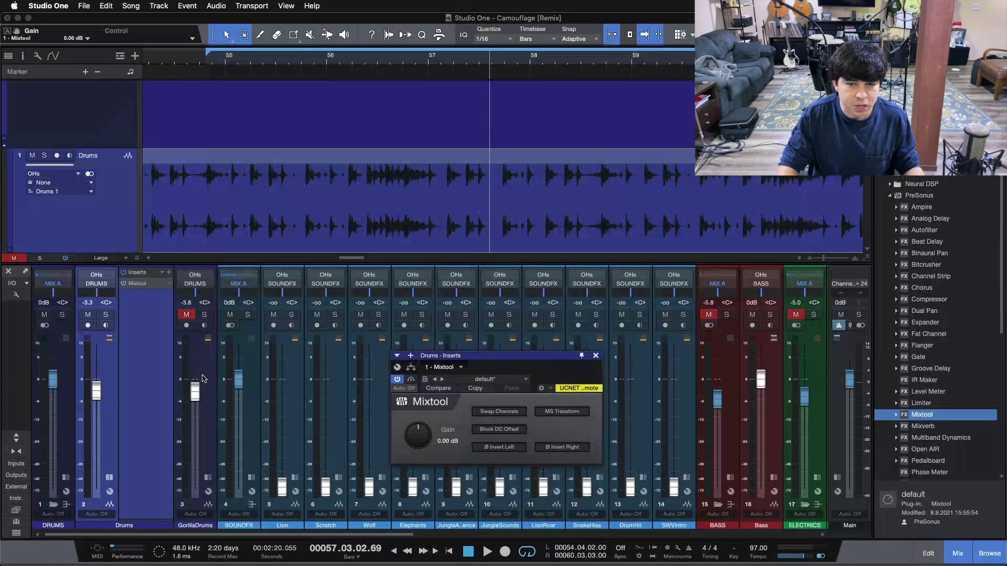
Step: Set the Mixtool gain to 0.00 dB, then remove the Mixtool insert from the Drums channel
left_click(452, 441)
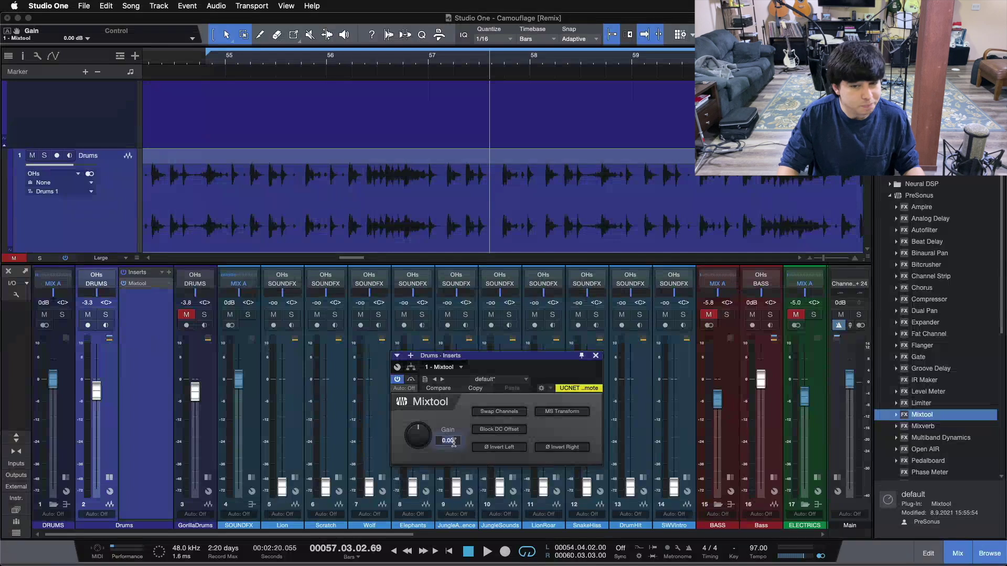
key("Return")
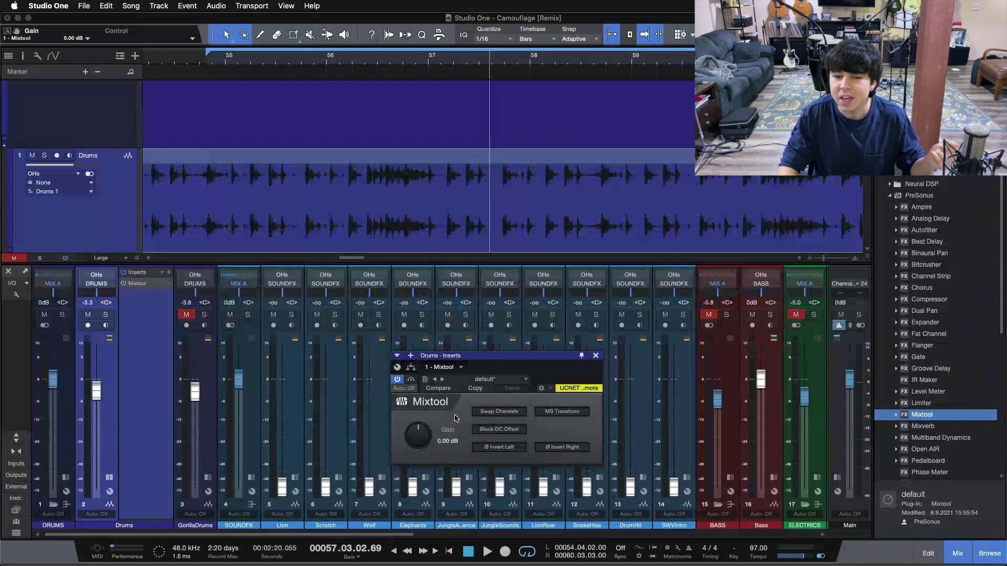
left_click(596, 356)
right_click(137, 283)
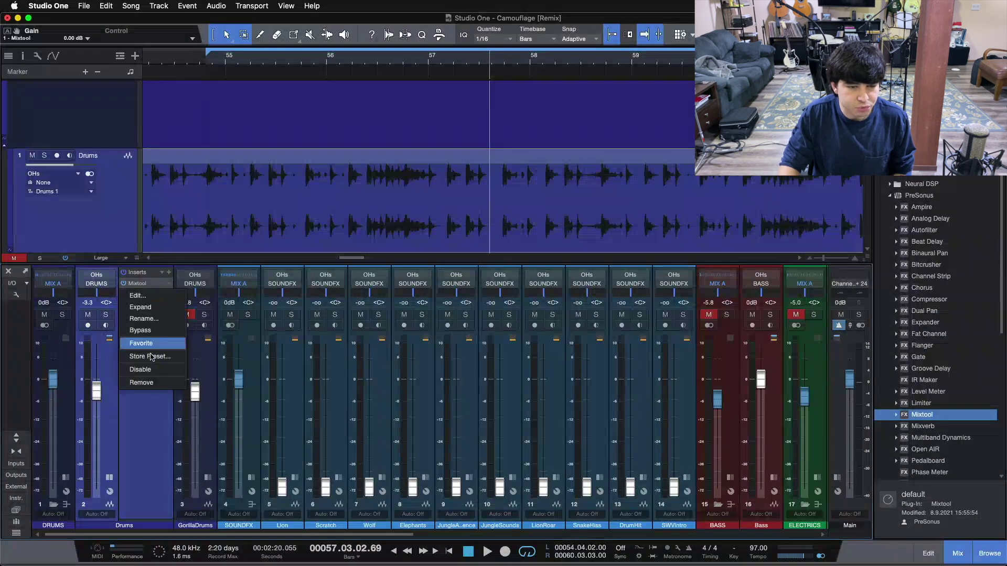
left_click(150, 382)
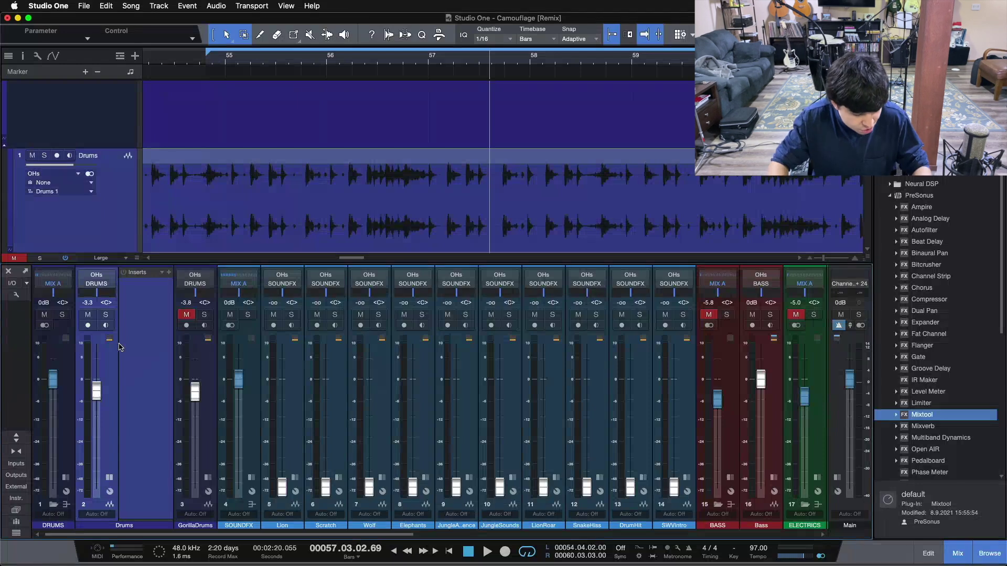
Step: Hide the mixer with F3 and enable Gain Envelope on the Drums event's waveform
key("F3")
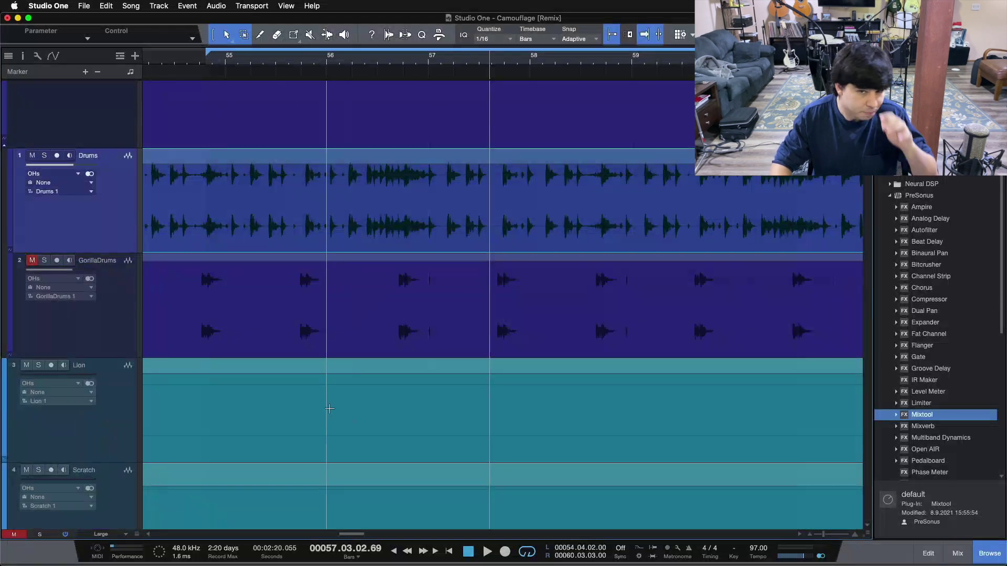
right_click(370, 238)
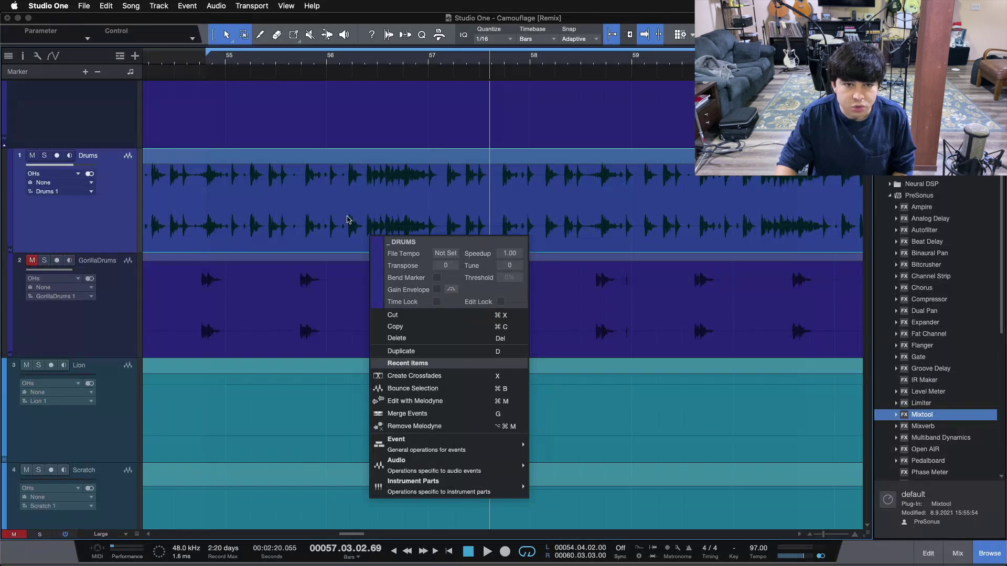
right_click(347, 218)
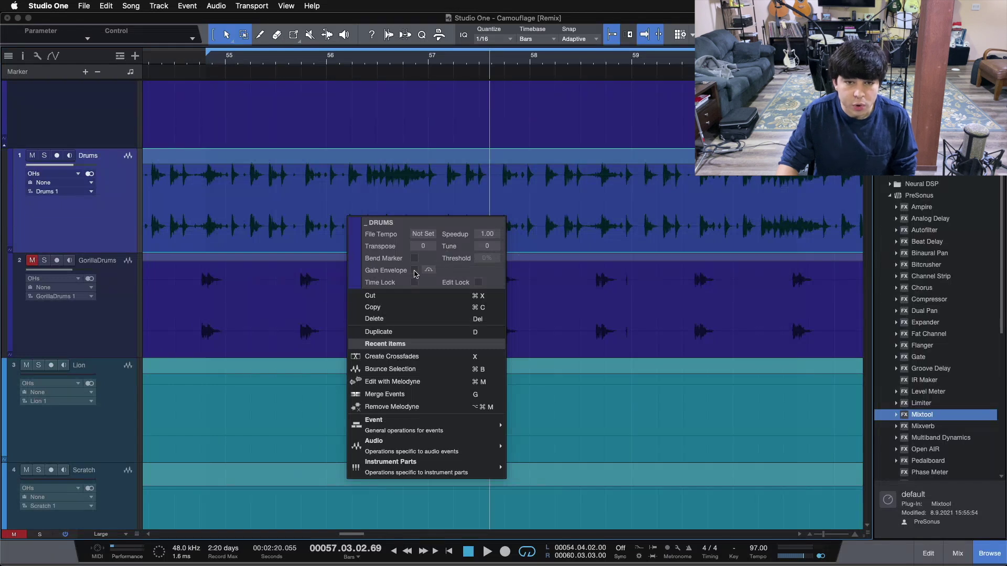
left_click(414, 271)
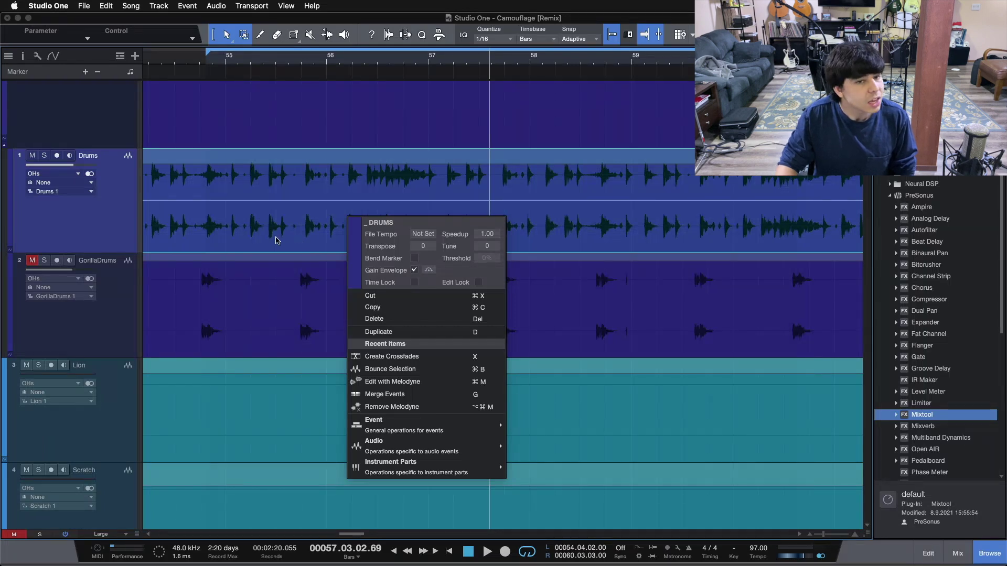
left_click(277, 240)
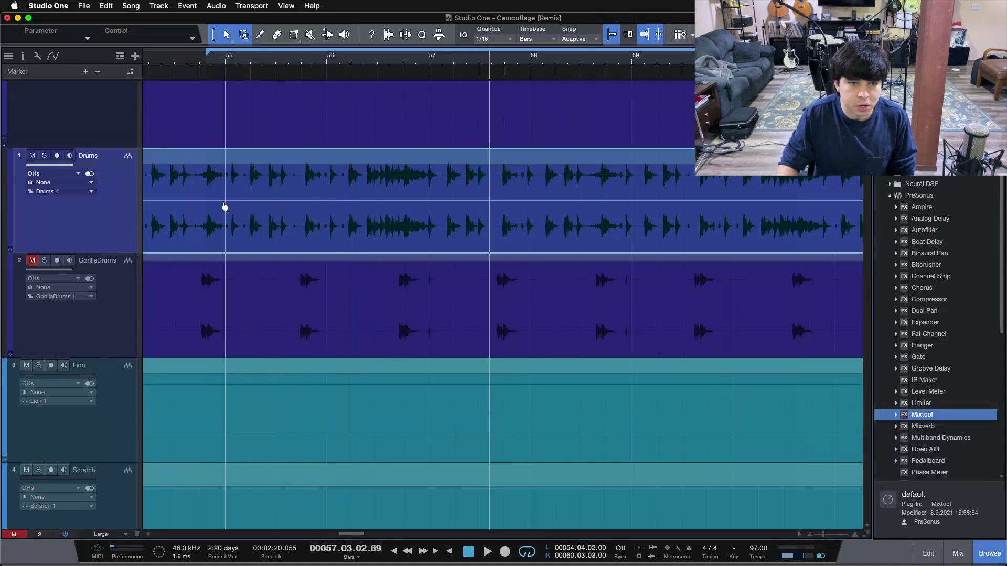
left_click_drag(276, 63, 410, 22)
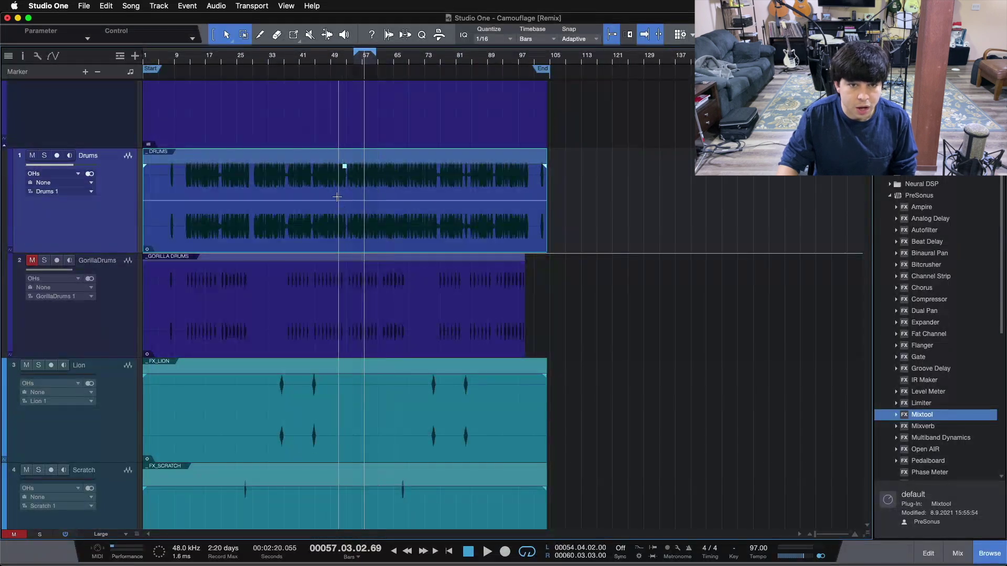
left_click(532, 202)
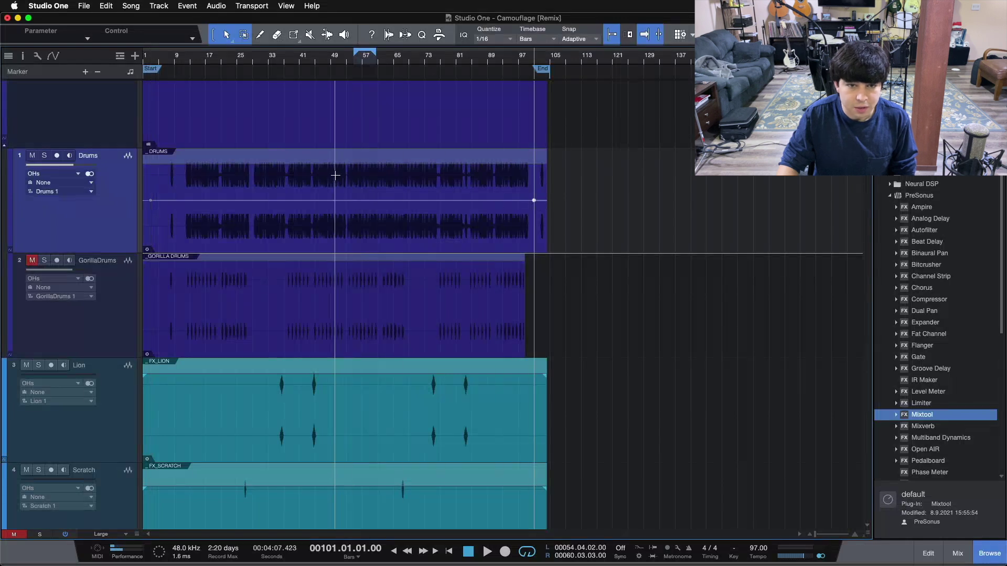
left_click_drag(331, 202, 424, 188)
key("super+z")
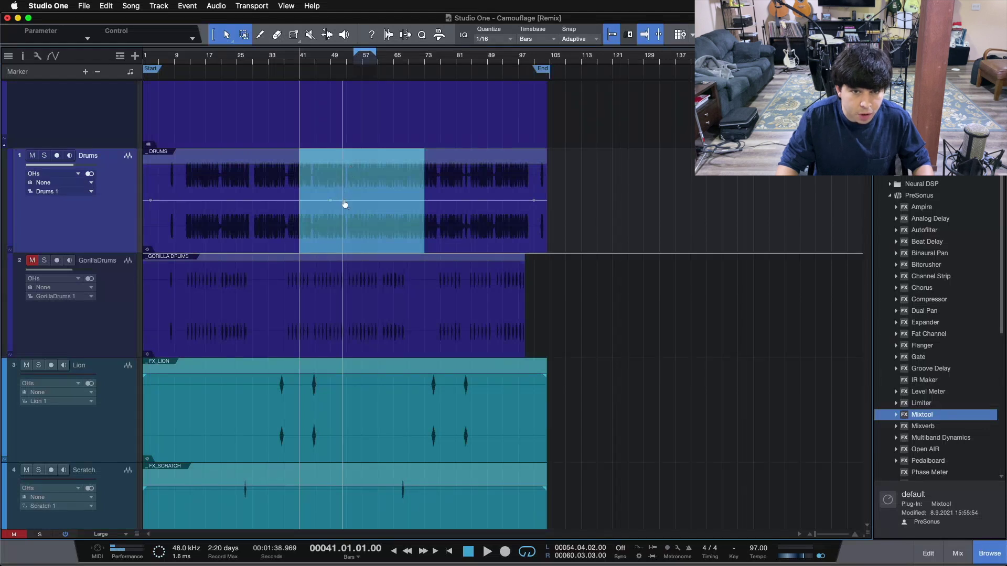
left_click(344, 201)
key("super+z")
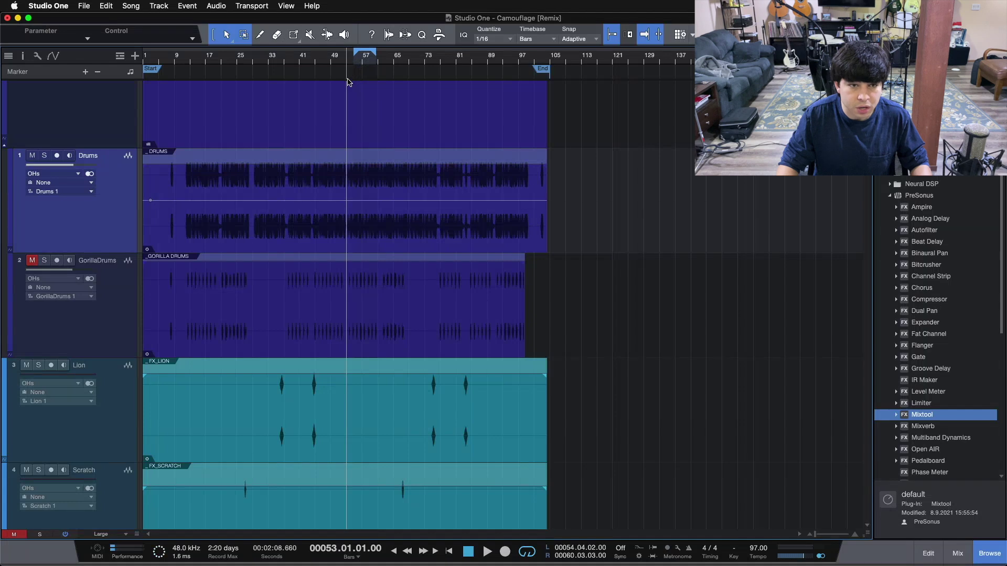
left_click_drag(362, 64, 358, 79)
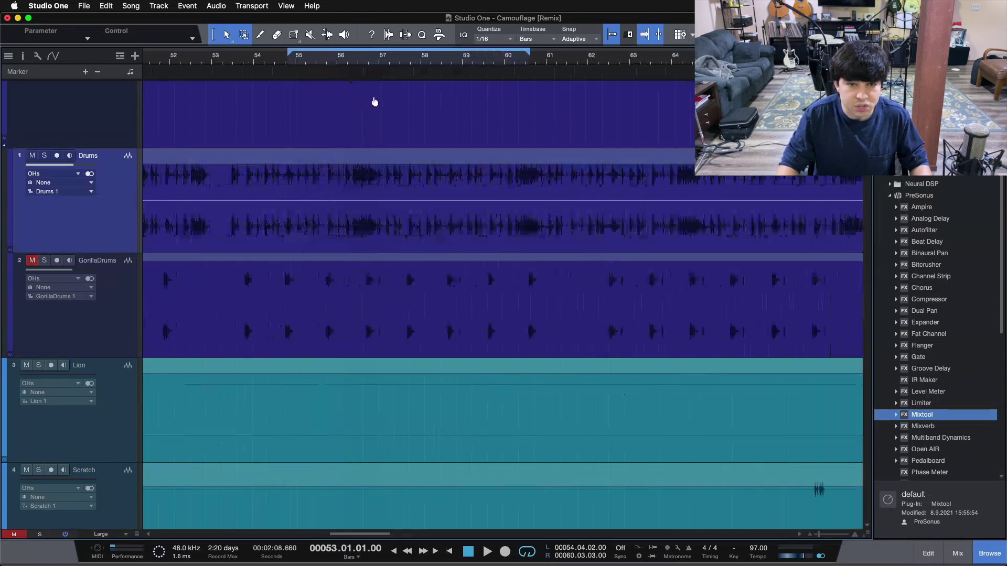
Step: Add Drums volume points near bar 57, pull one up into a peak, and play from the loop start
scroll(375, 105, "up", 3)
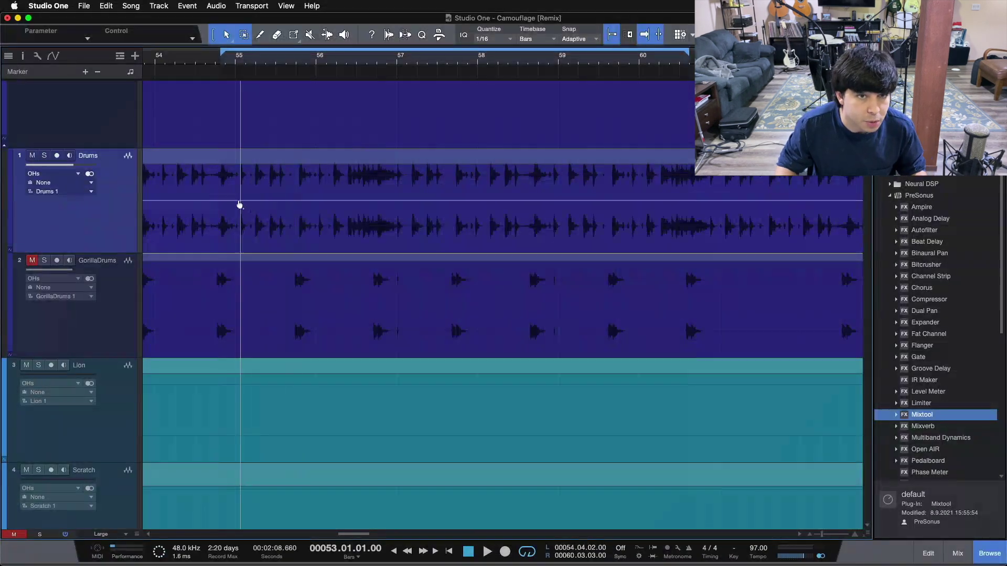
left_click(221, 203)
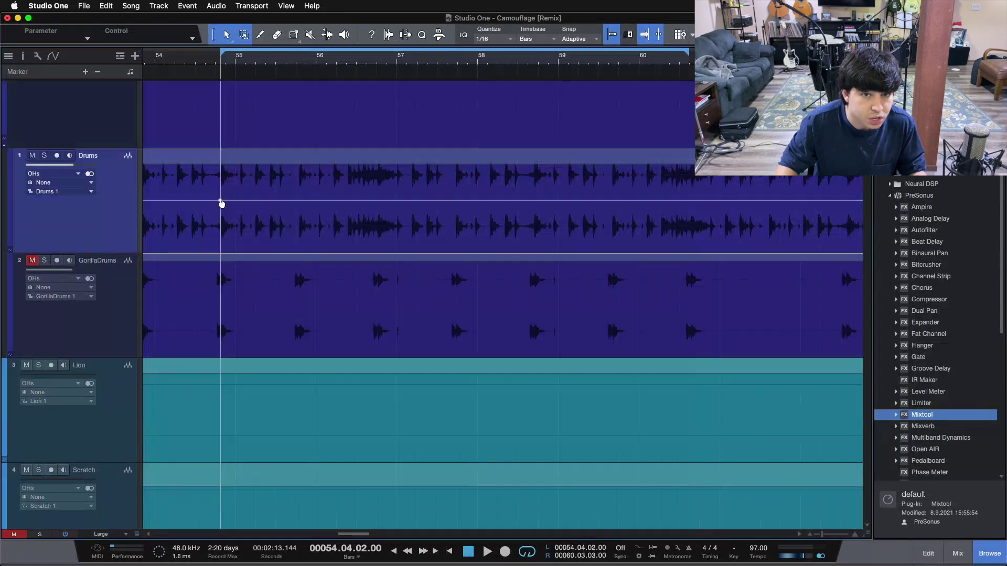
left_click(397, 202)
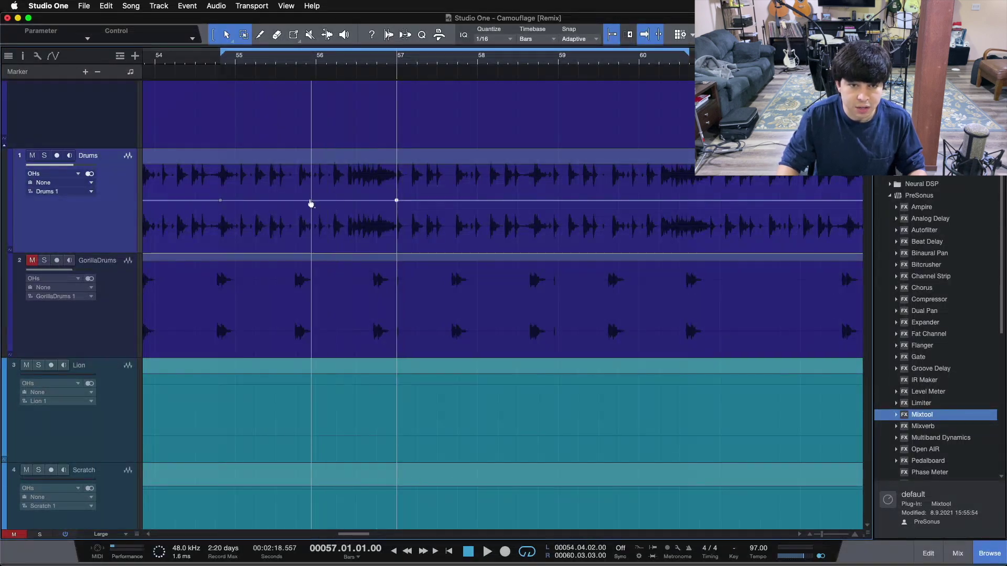
left_click_drag(309, 203, 383, 187)
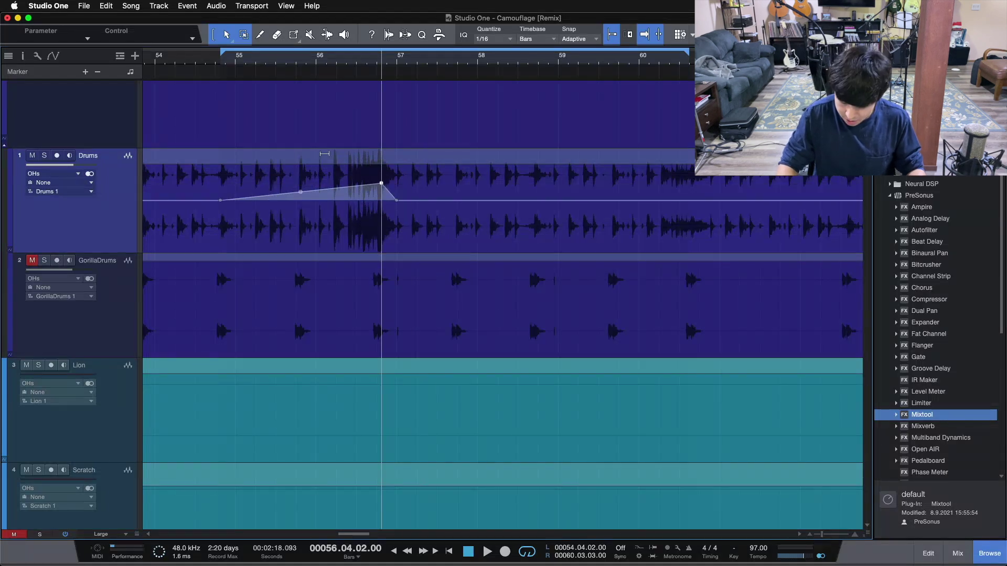
key("KP_1")
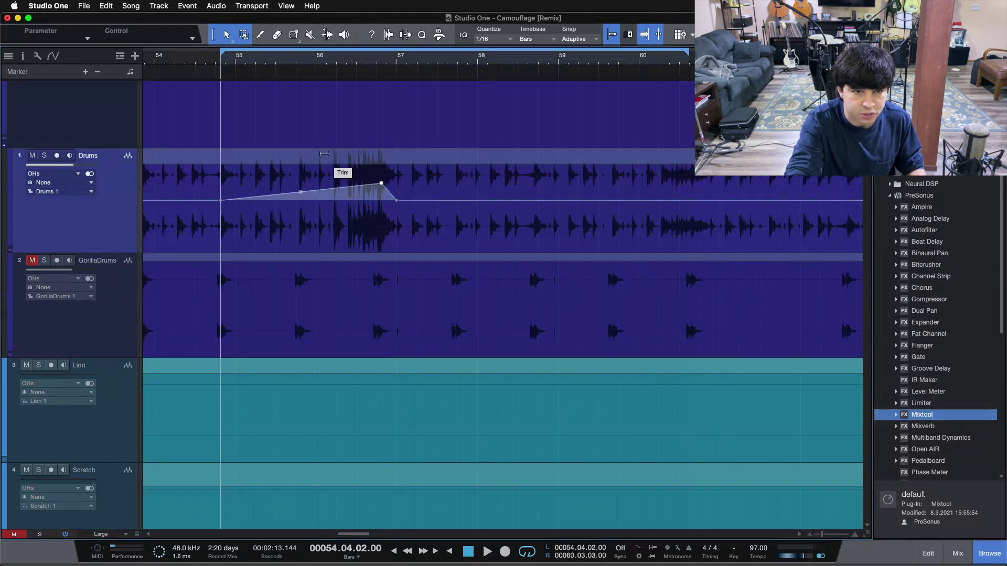
key("space")
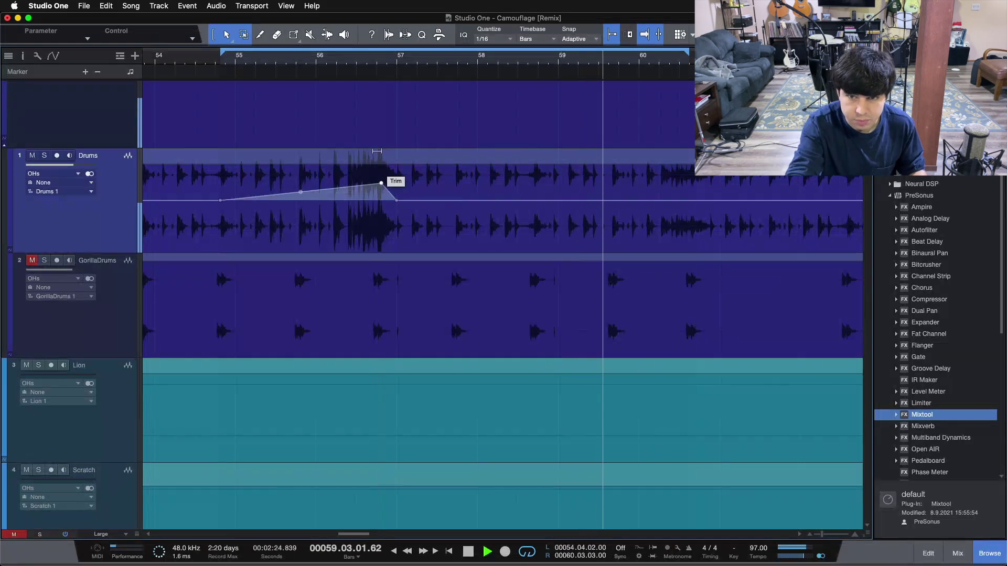
Step: Stop playback and reshape the envelope peak into a dip of about -7 dB near bar 56.2
key("space")
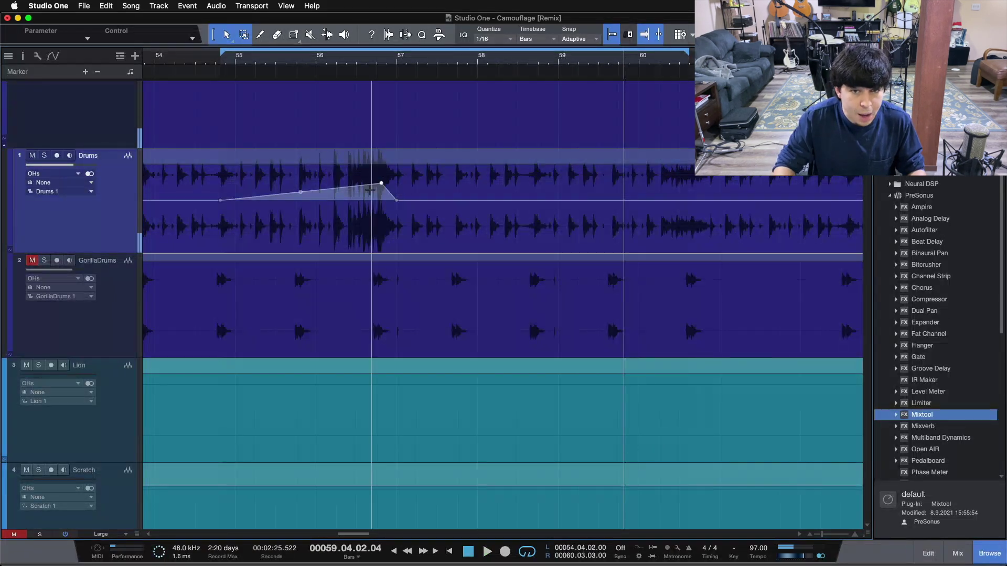
left_click_drag(381, 183, 346, 217)
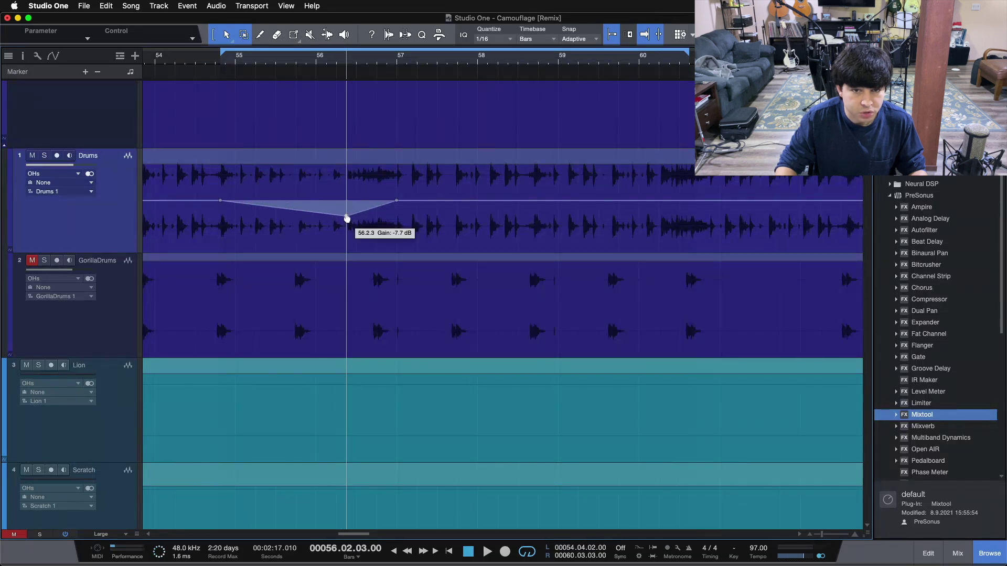
left_click_drag(347, 216, 377, 194)
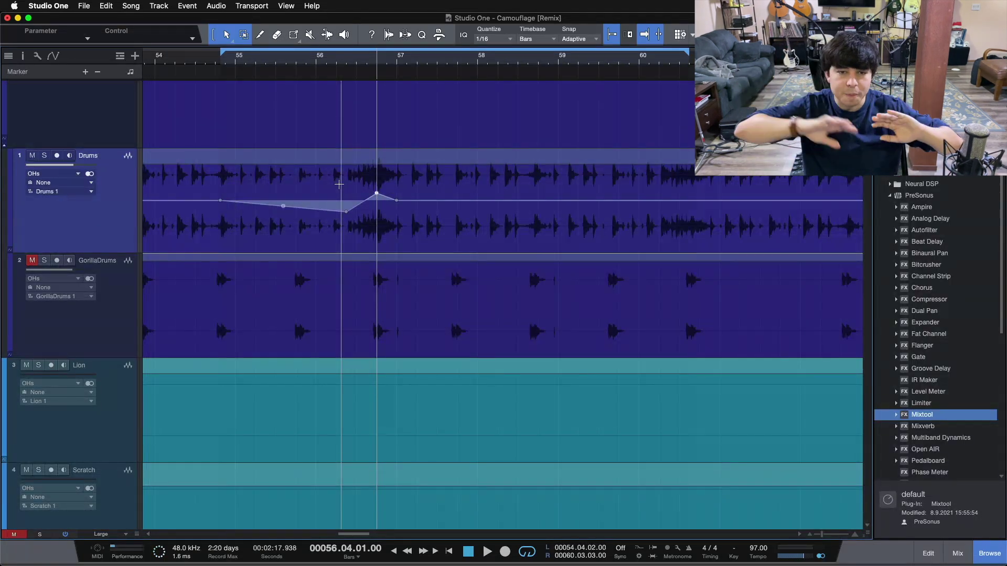
Step: Replay the edited drums from the loop start, stop, and zoom the timeline out
key("KP_1")
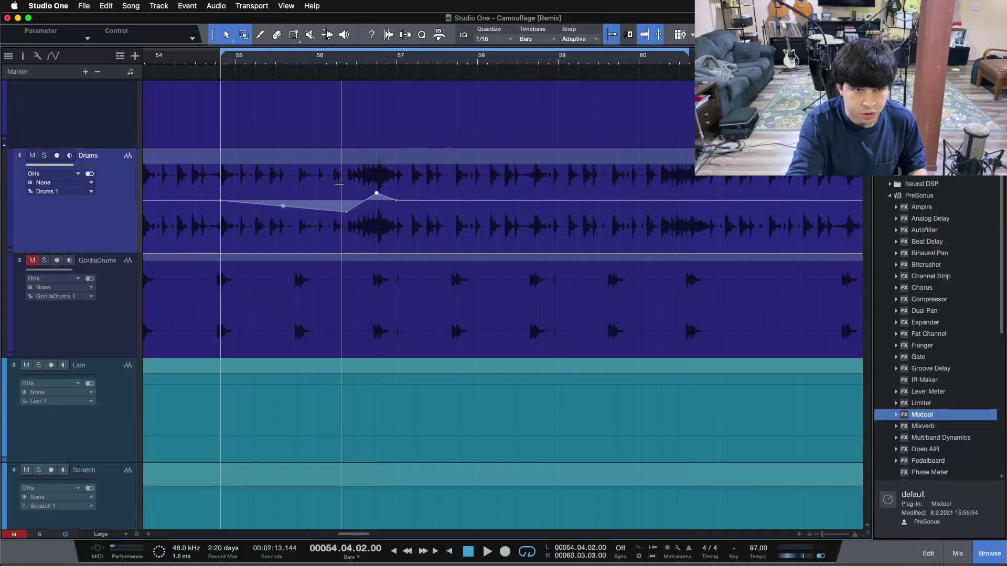
key("space")
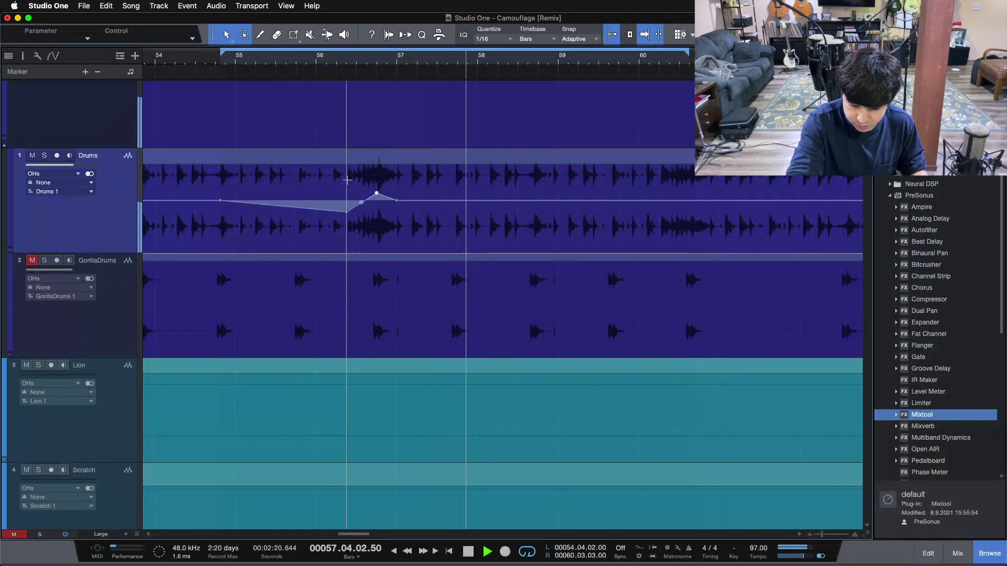
key("space")
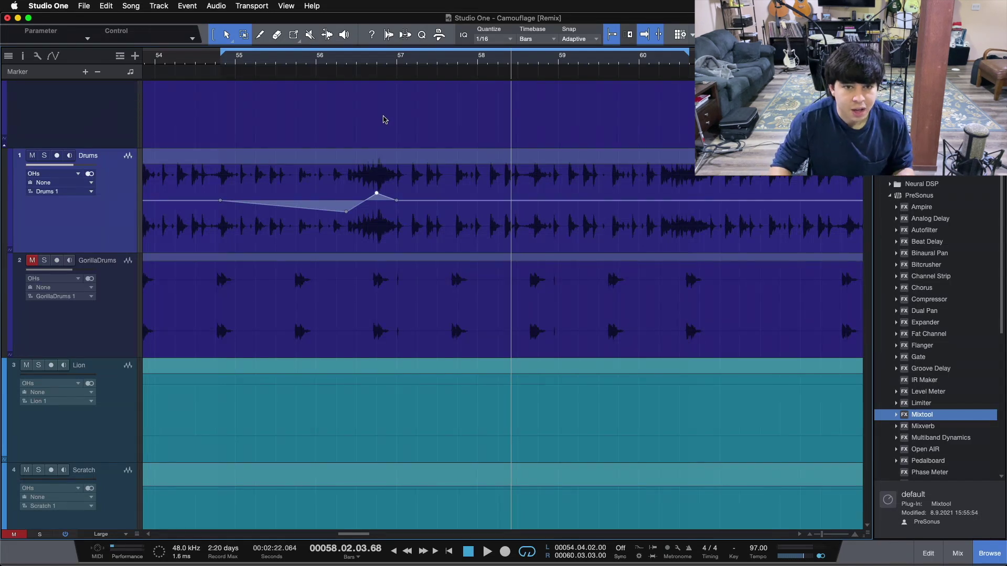
left_click_drag(364, 65, 476, 45)
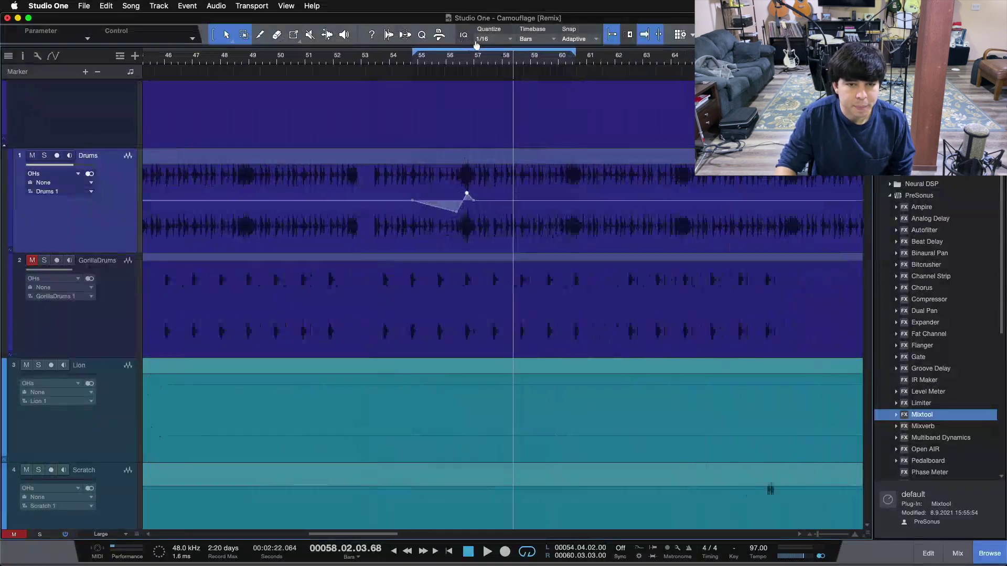
Step: Zoom in on bars 53–60, raise a new Drums envelope peak to +12.5 dB, then undo the ramp
key("shift+f")
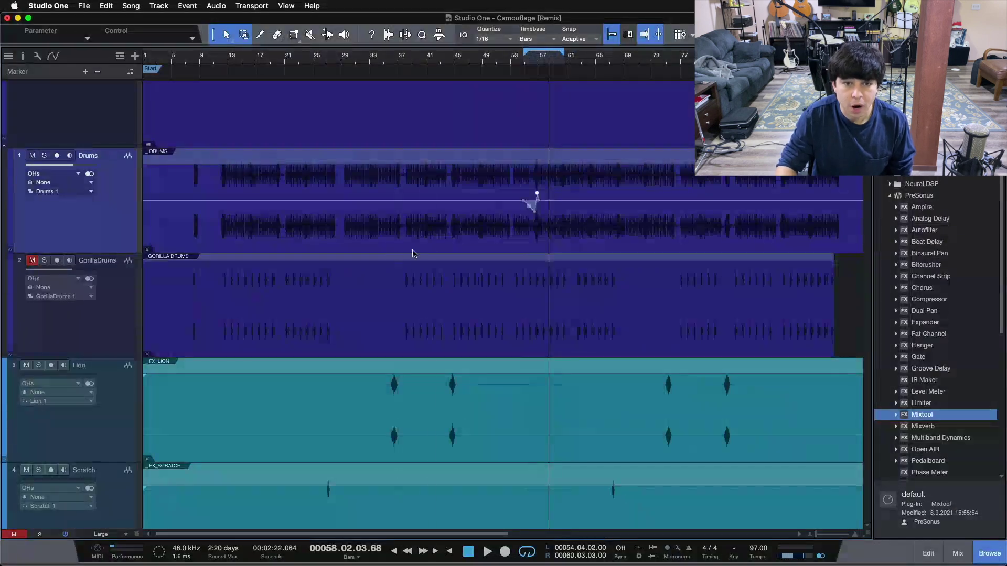
left_click_drag(538, 69, 483, 101)
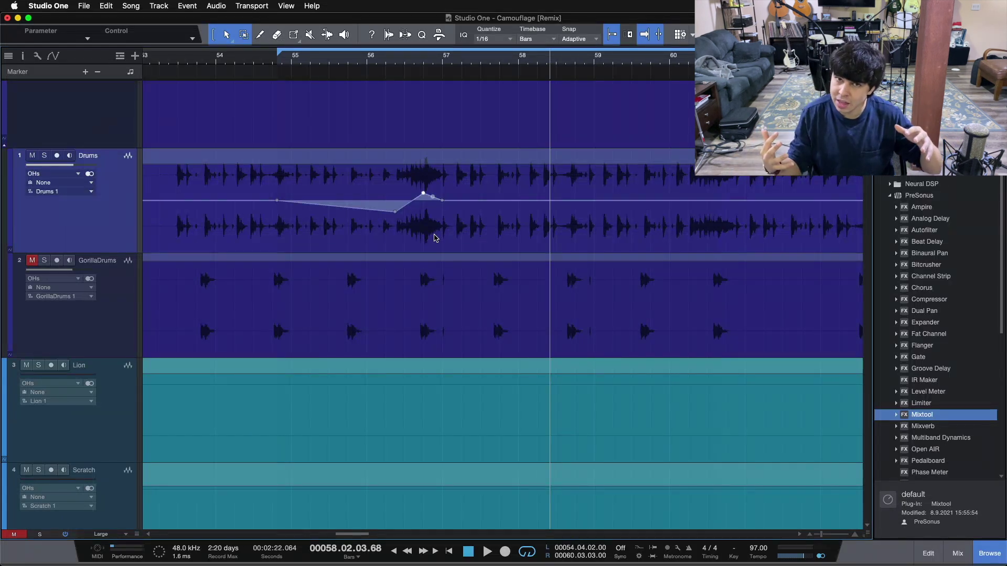
left_click(409, 202)
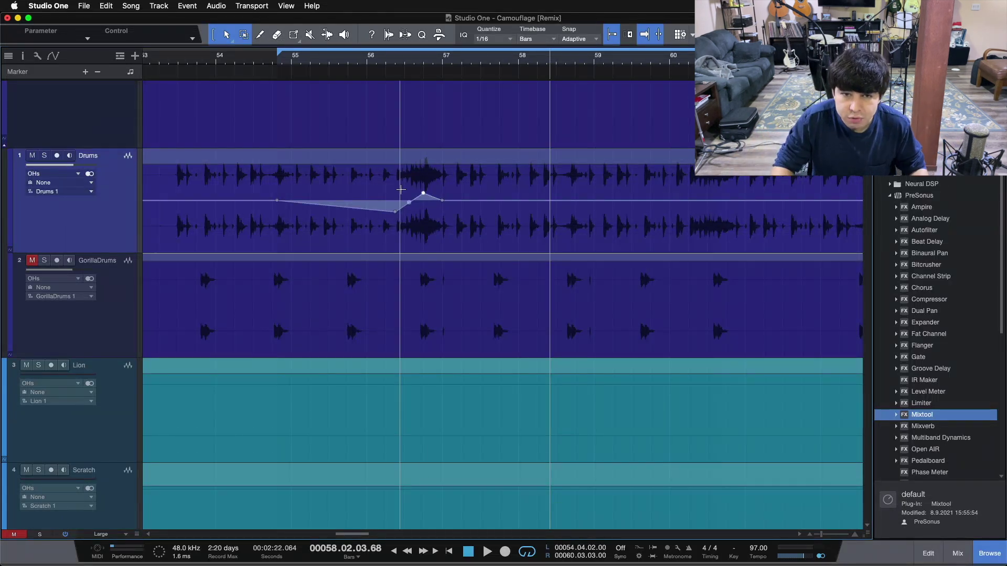
mouse_move(424, 198)
left_mouse_down()
mouse_move(423, 179)
mouse_move(420, 217)
mouse_move(427, 183)
left_mouse_up()
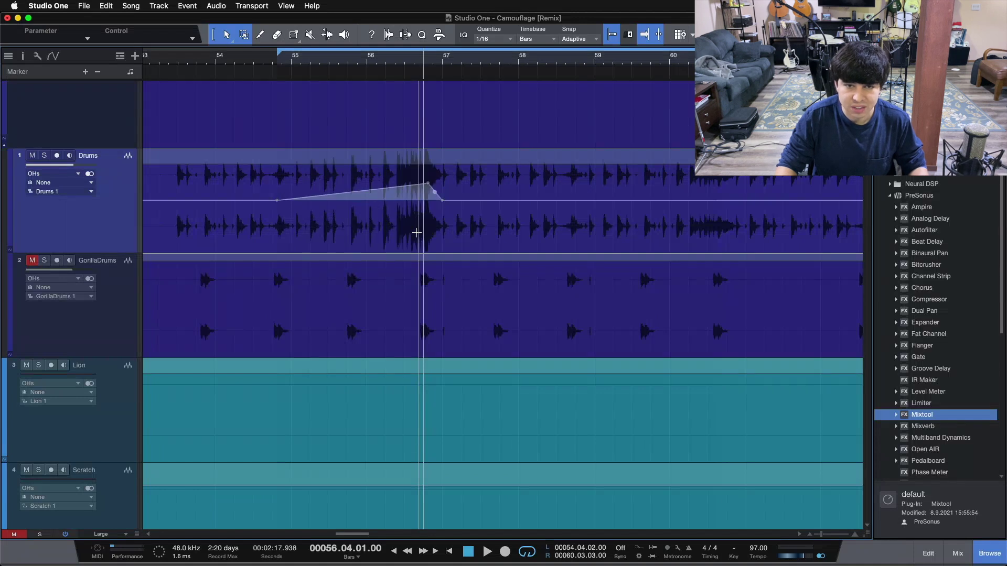
key("super+z")
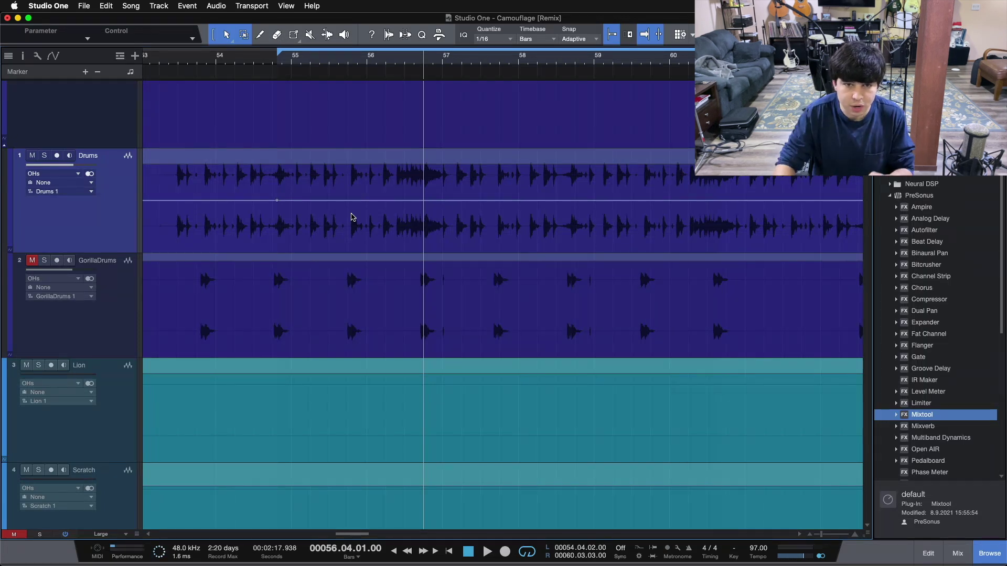
Step: Select the Drums audio from 56.2.3 to 57.1.3 with the Range tool
left_click_drag(395, 181, 442, 181)
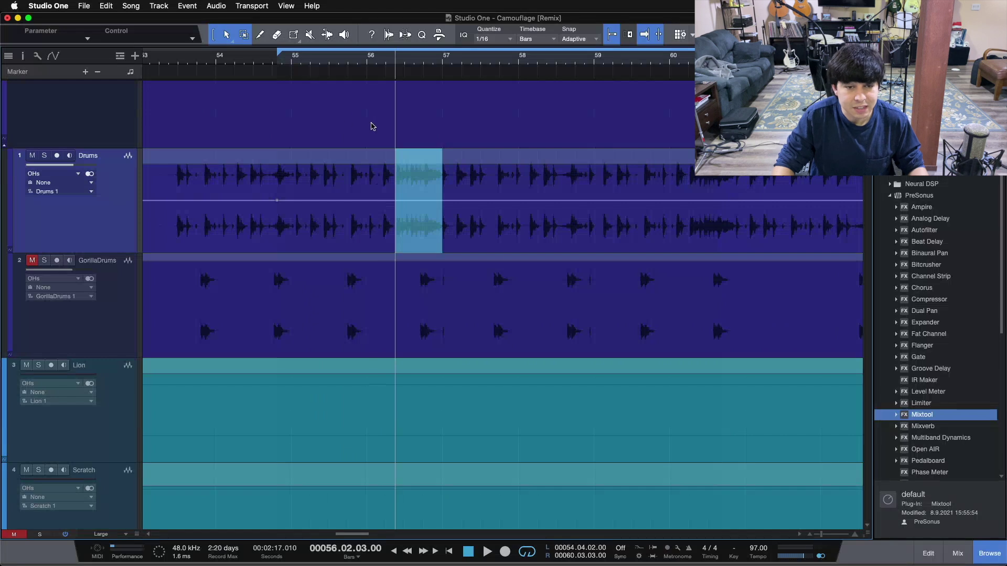
Step: Tick Gain Envelope on the Drums event and toggle the envelope display off and back on
right_click(353, 188)
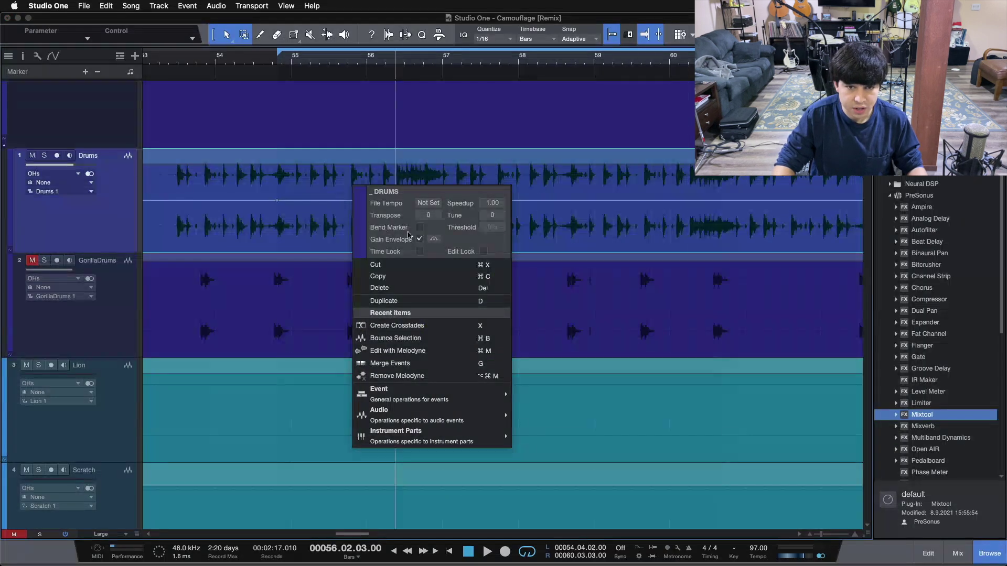
left_click(419, 239)
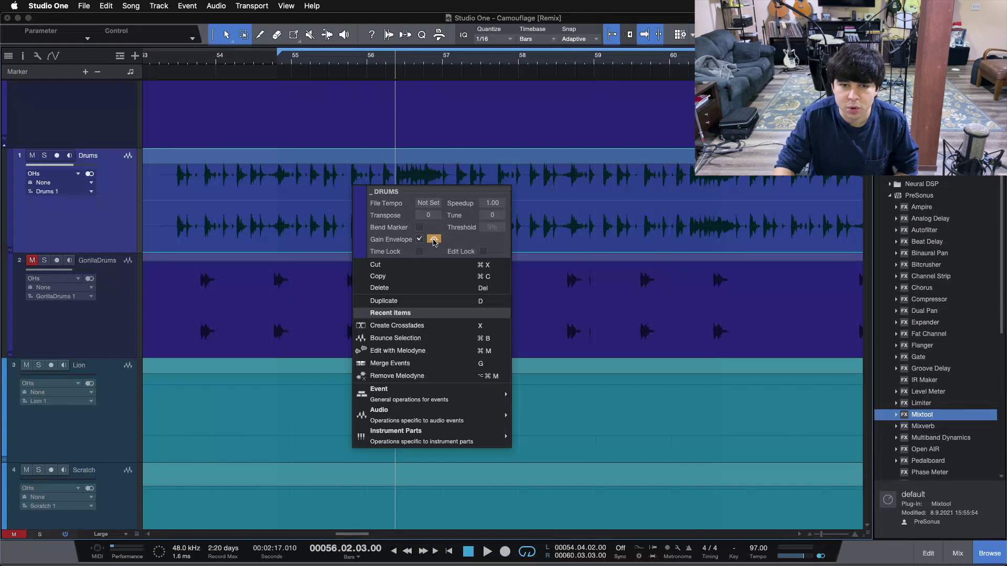
left_click(434, 240)
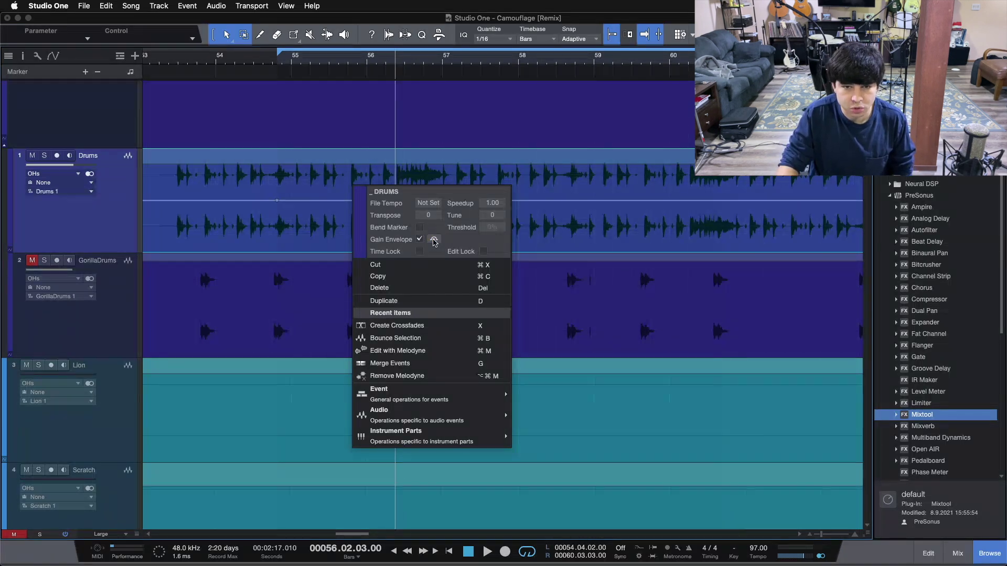
left_click(434, 240)
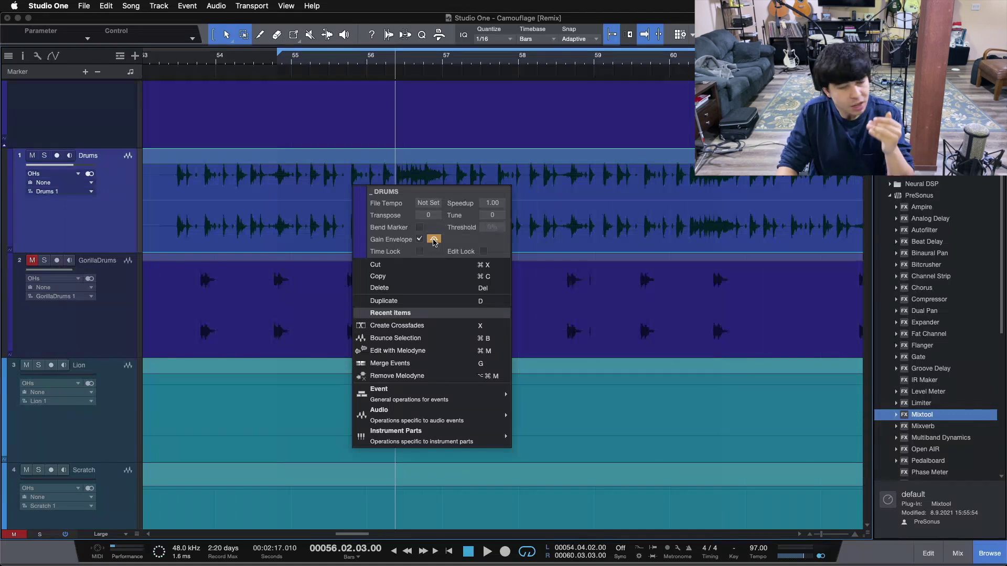
left_click(434, 240)
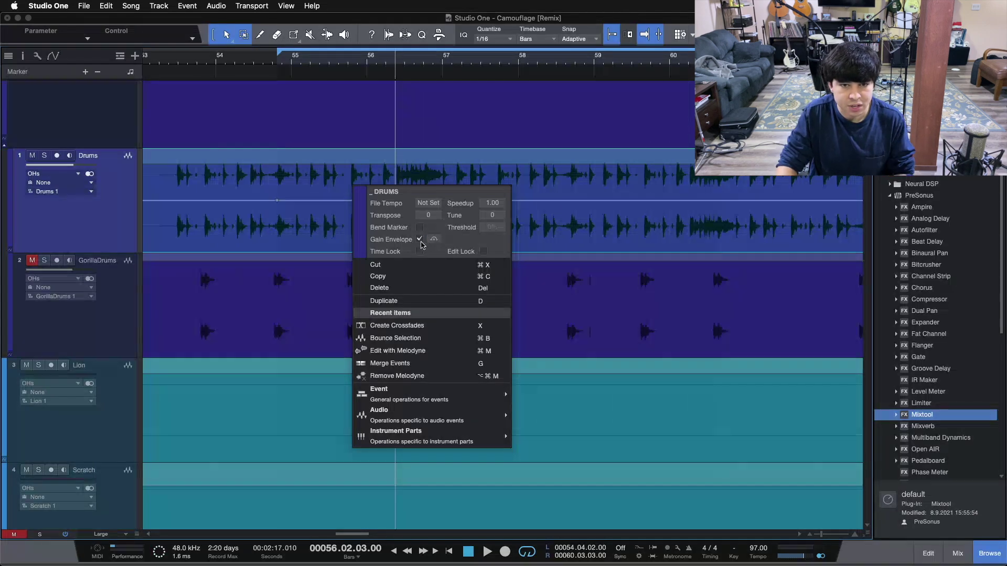
left_click(284, 241)
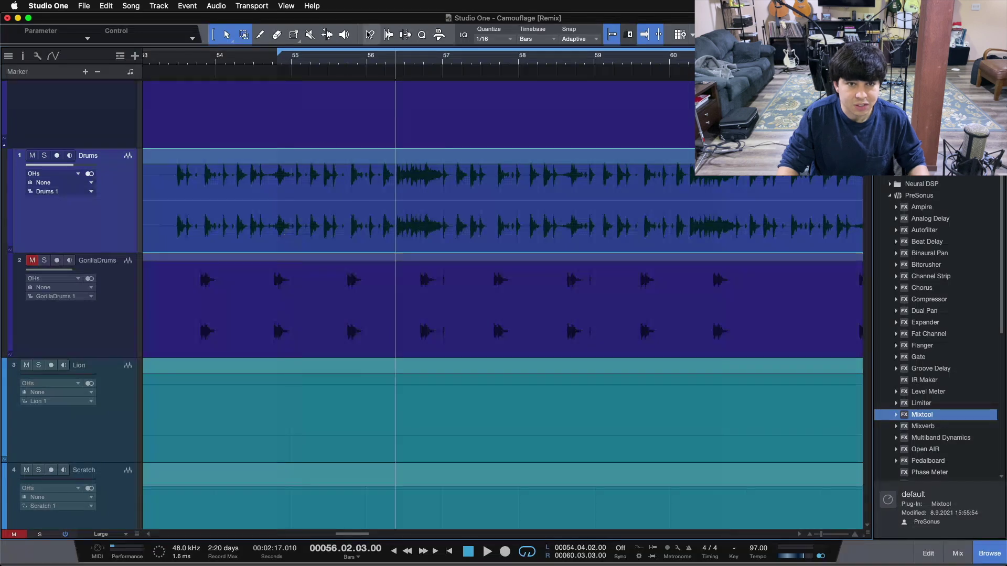
Step: Untick Gain Envelope on the Drums event, then zoom to bars 55–60 and out to bars 47–66
key("shift+f")
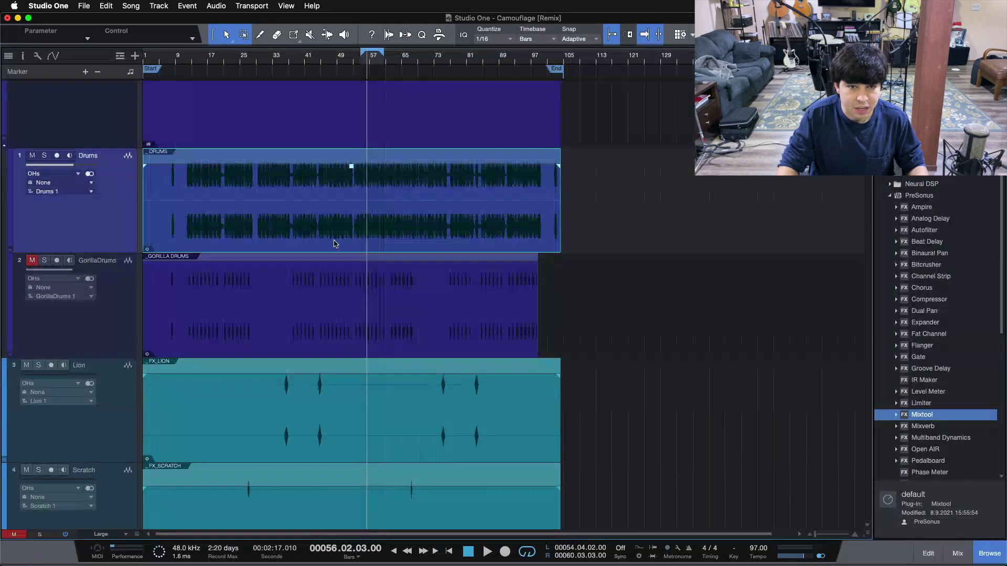
right_click(333, 242)
left_click(401, 294)
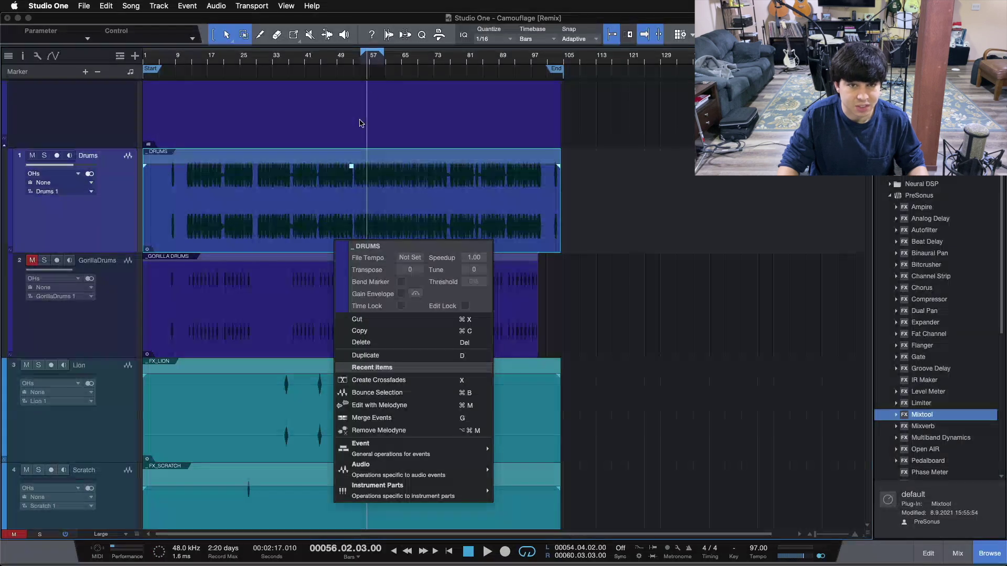
key("Escape")
left_click_drag(382, 64, 467, 114)
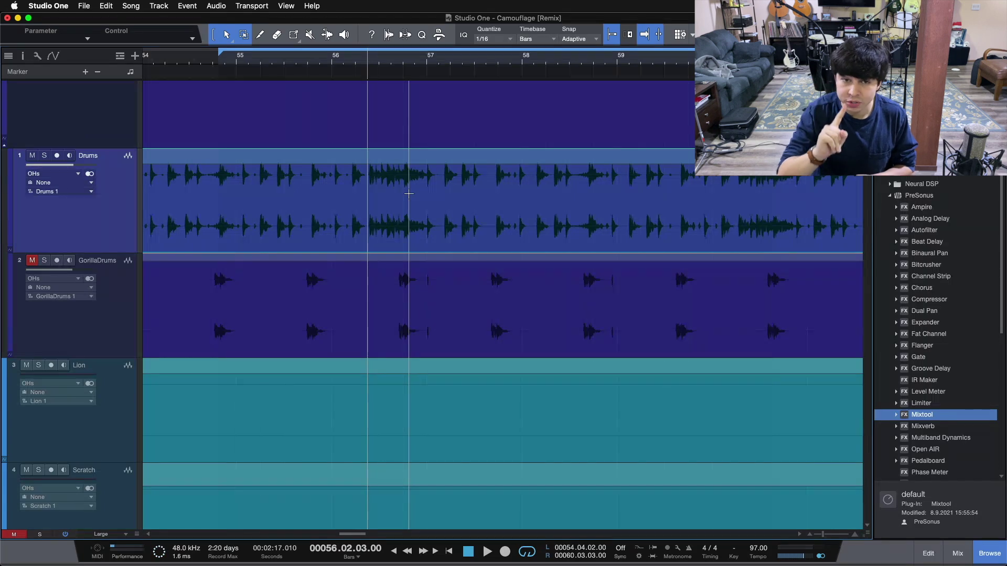
key("w")
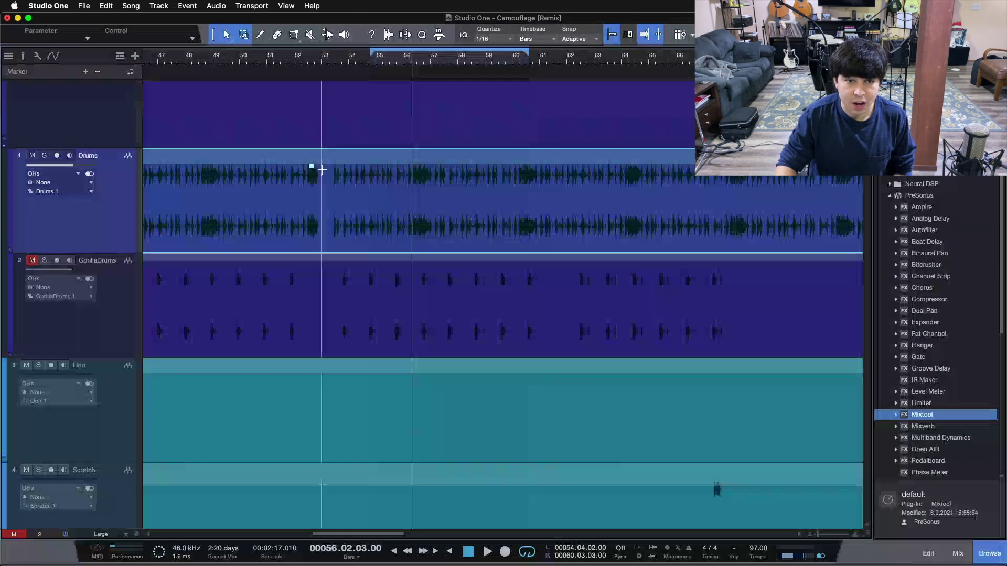